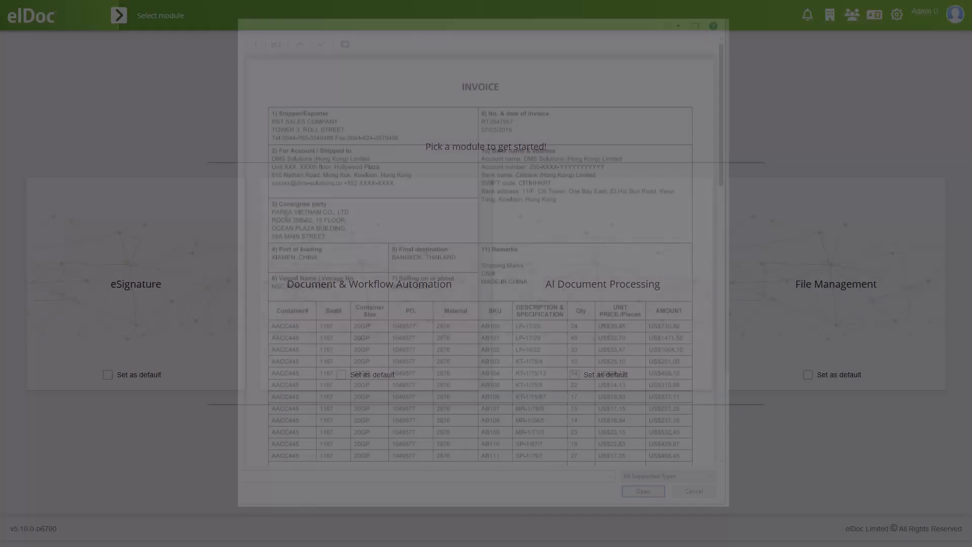
# - Examine the pages of the sample invoices in the file preview, including their header details and line-item tables
pyautogui.scroll(-10, 480, 260)
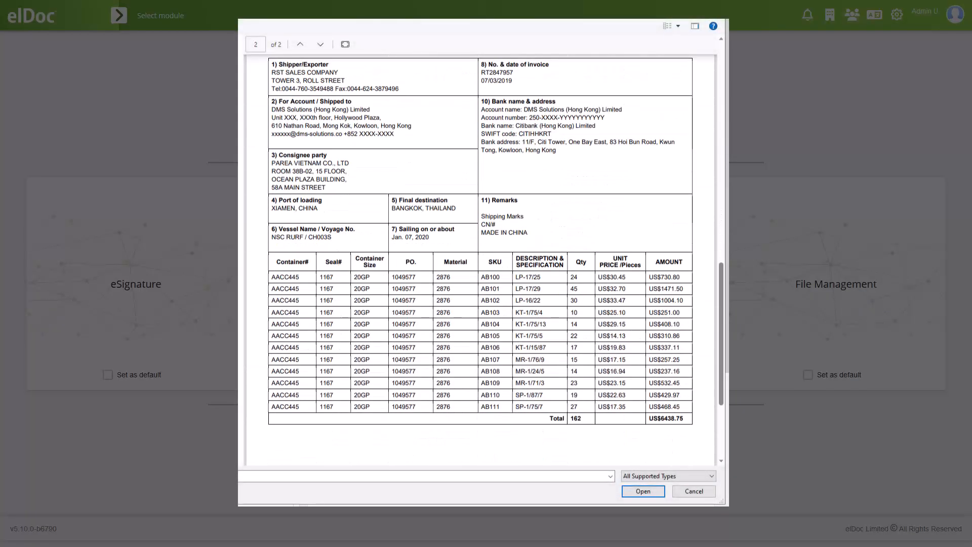
pyautogui.scroll(1, 480, 259)
pyautogui.scroll(12, 480, 260)
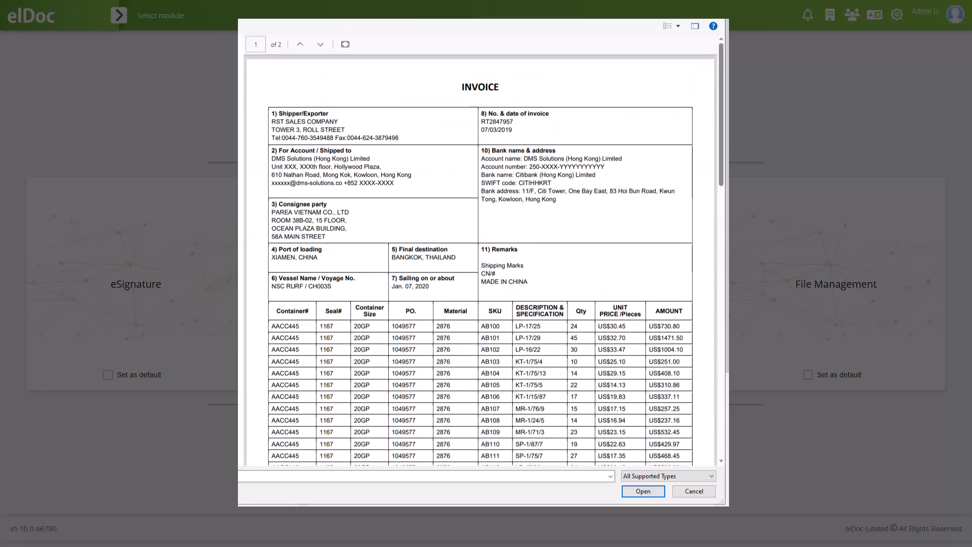
pyautogui.scroll(-9, 479, 260)
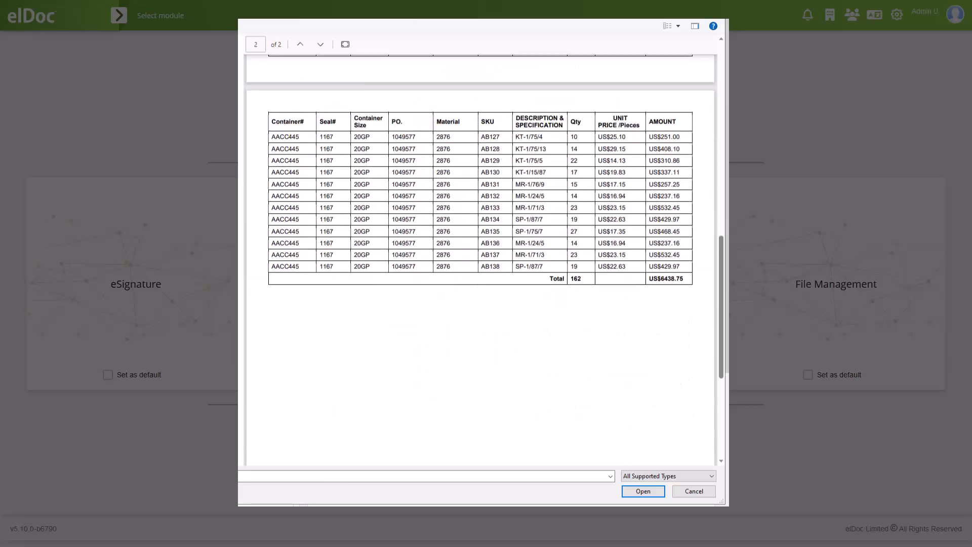
pyautogui.scroll(10, 480, 260)
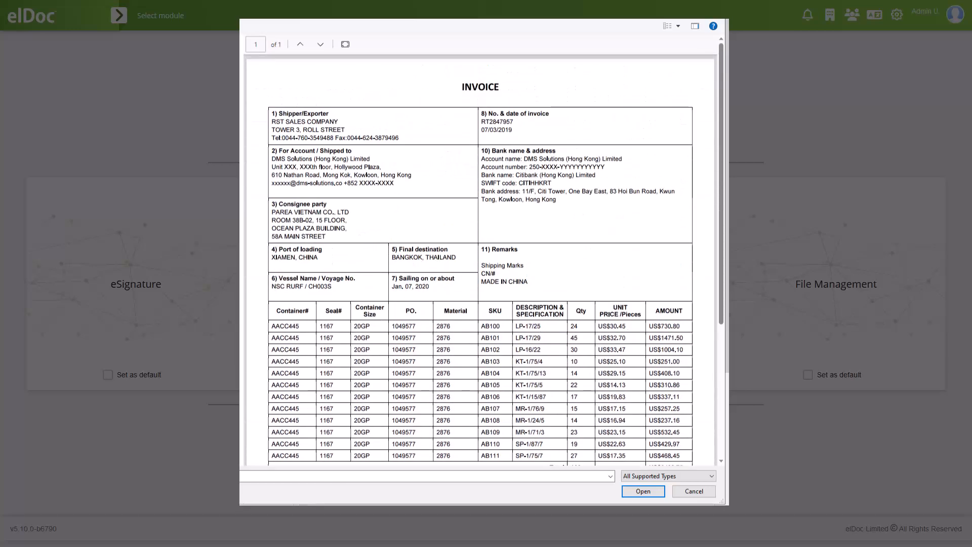
pyautogui.scroll(-4, 480, 260)
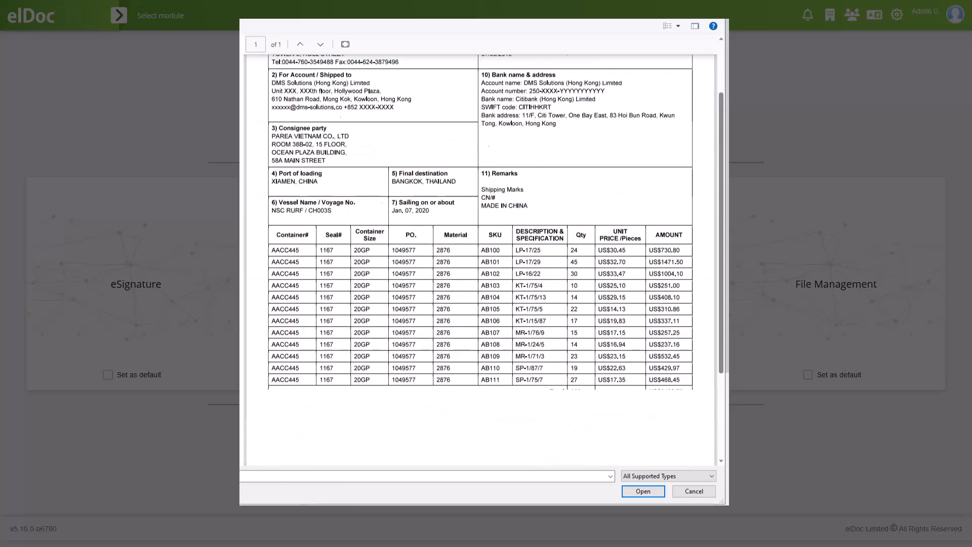
pyautogui.scroll(4, 479, 260)
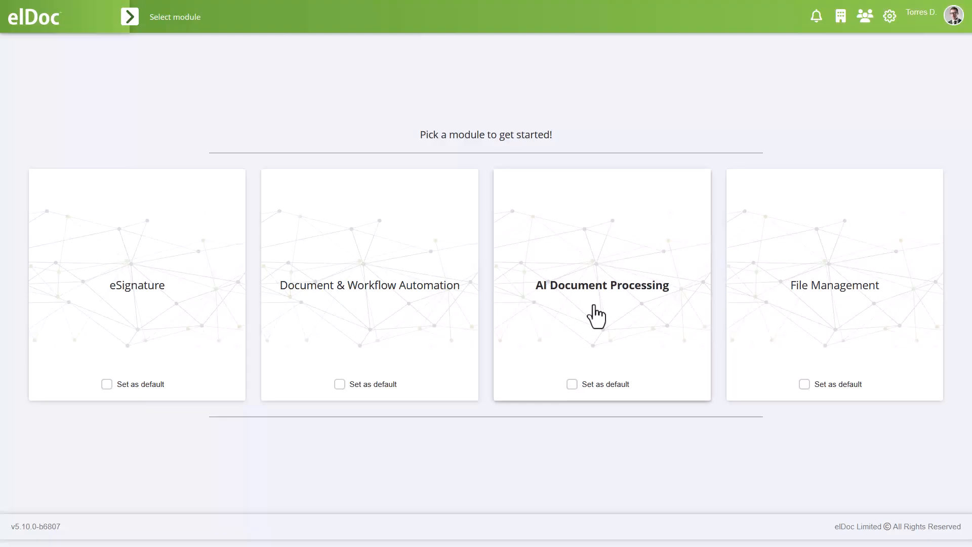
# - Open the recognition rules configuration of the AI Document Processing module and add a new recognition form
pyautogui.click(593, 299)
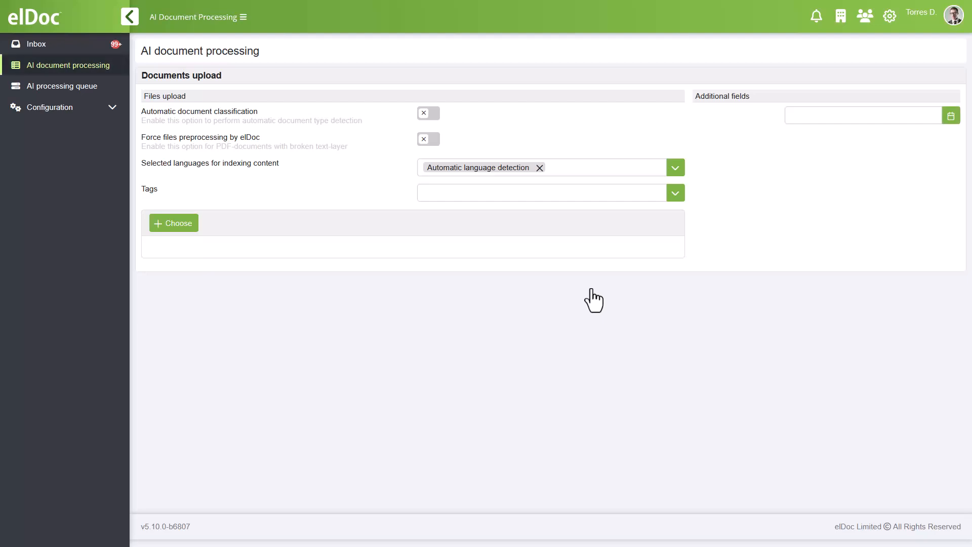
pyautogui.click(111, 108)
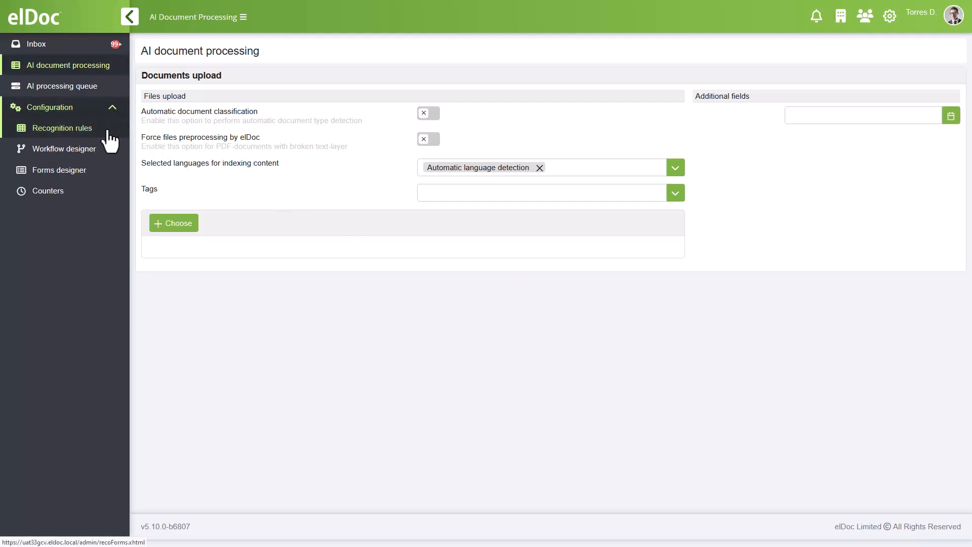
pyautogui.click(109, 133)
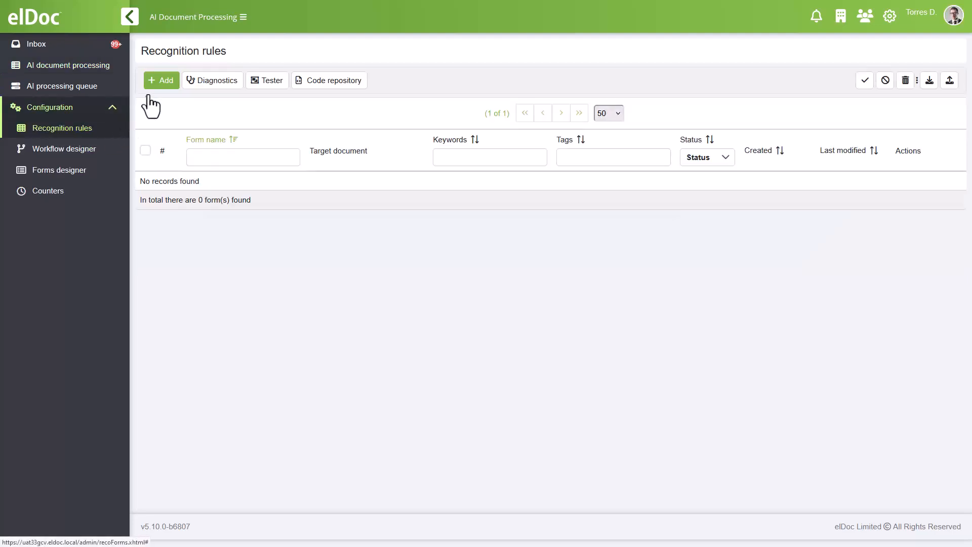
pyautogui.click(162, 85)
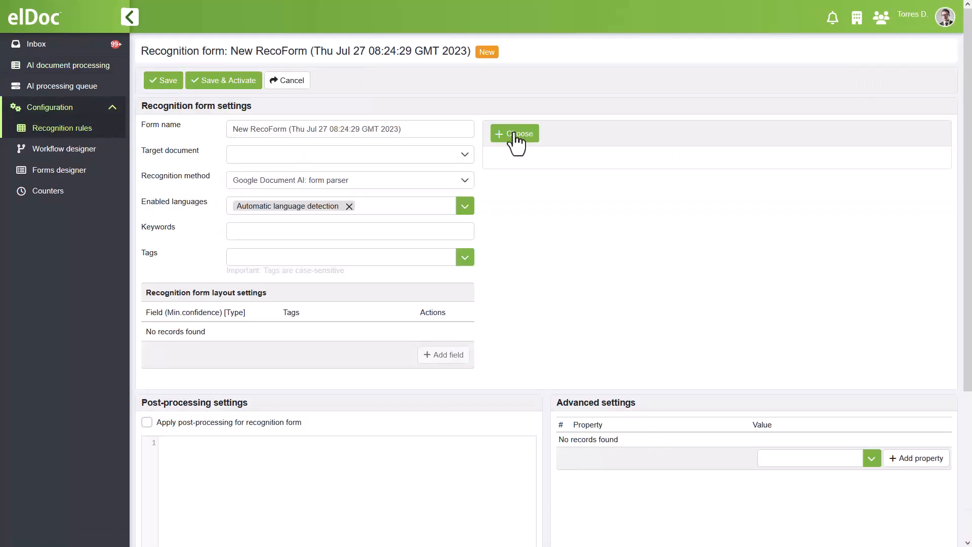
# - Upload Invoice21 as the sample document for the new recognition form after checking its pages in the preview
pyautogui.click(515, 135)
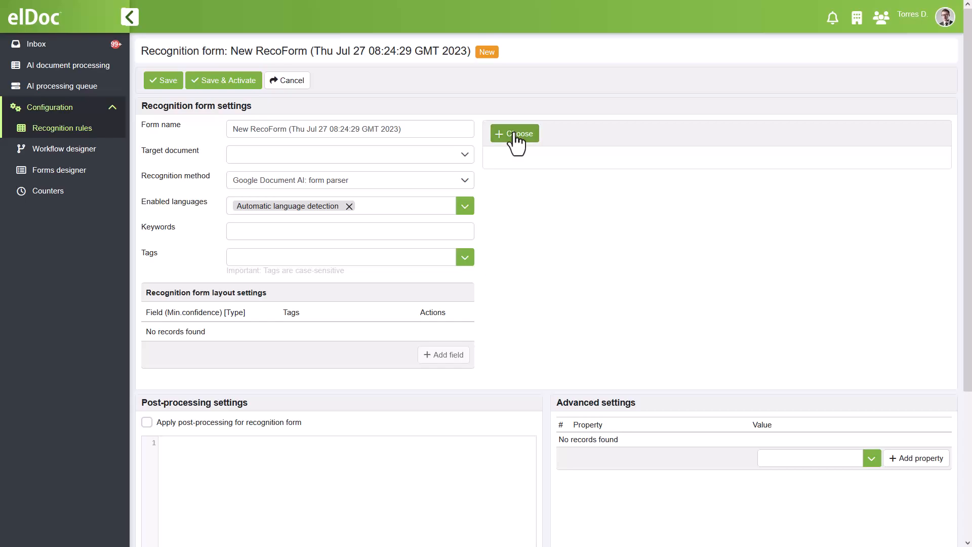
pyautogui.scroll(-10, 496, 152)
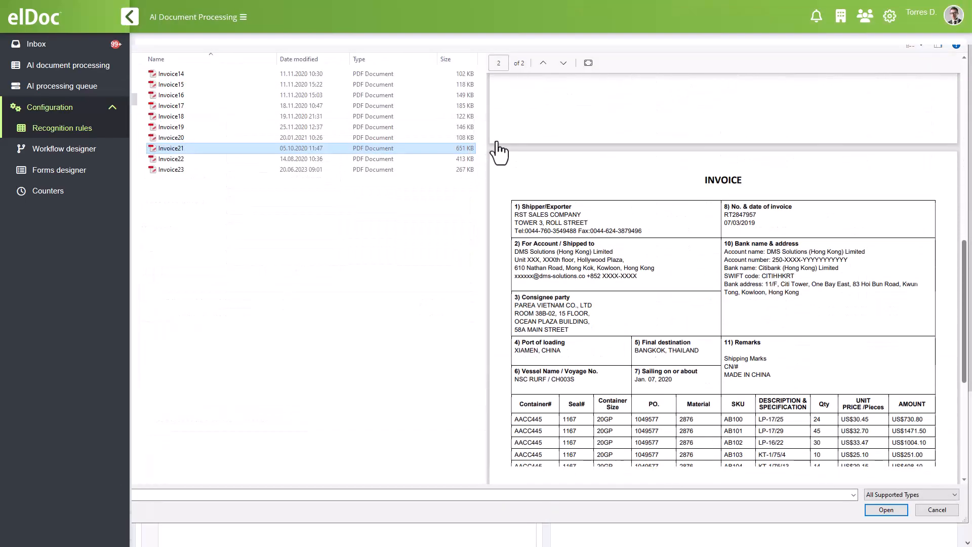
pyautogui.scroll(-5, 499, 152)
pyautogui.scroll(10, 498, 152)
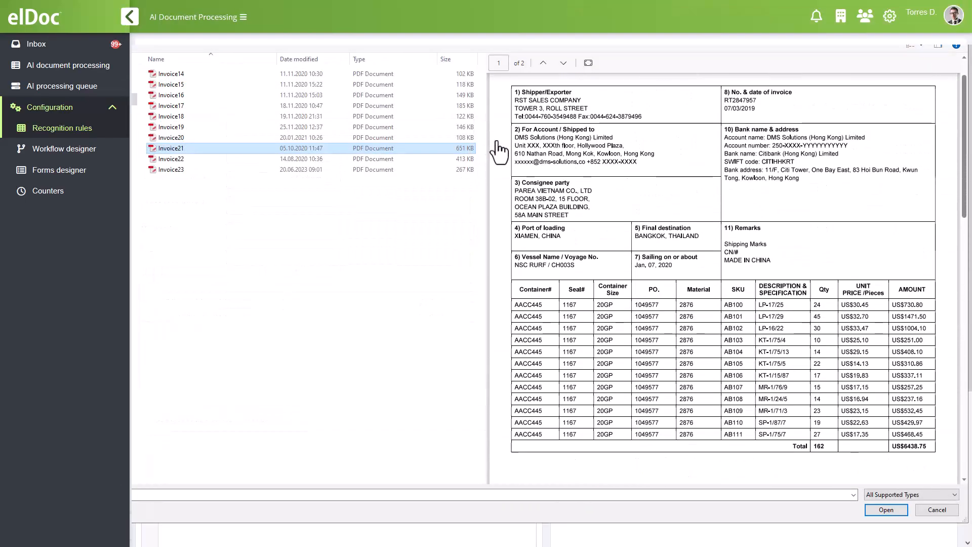
pyautogui.scroll(2, 499, 152)
pyautogui.click(885, 509)
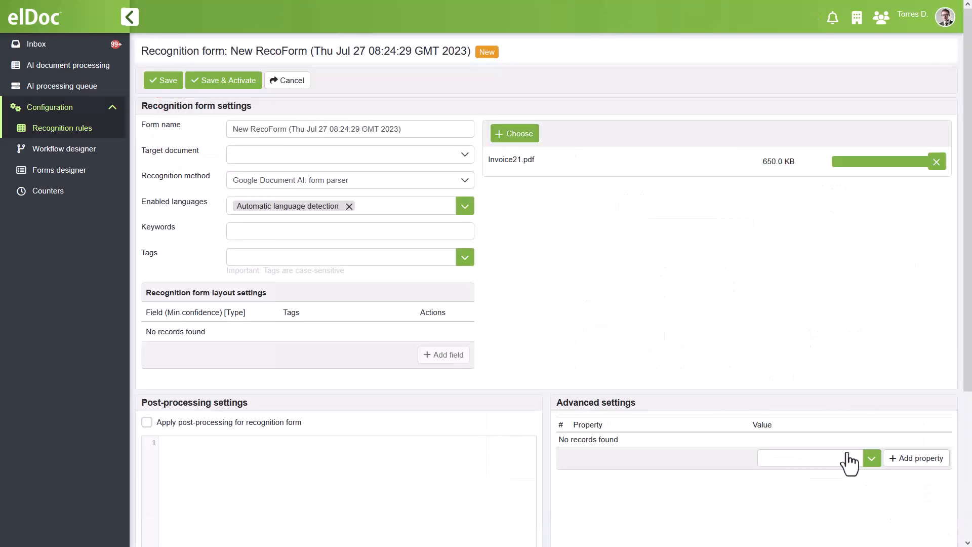
# - Choose Google Document AI: form parser as the recognition method and add the keywords RST and Sales
pyautogui.click(466, 182)
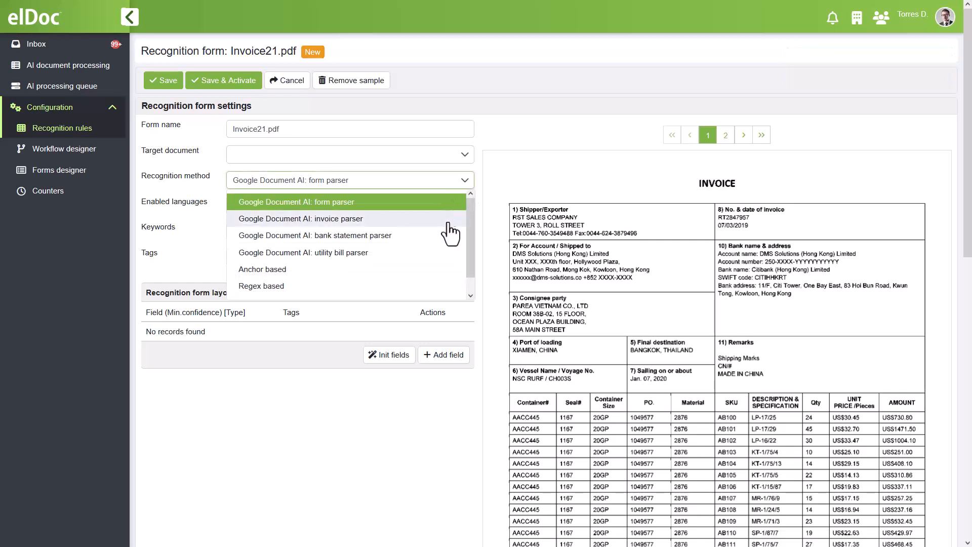
pyautogui.scroll(-1, 442, 284)
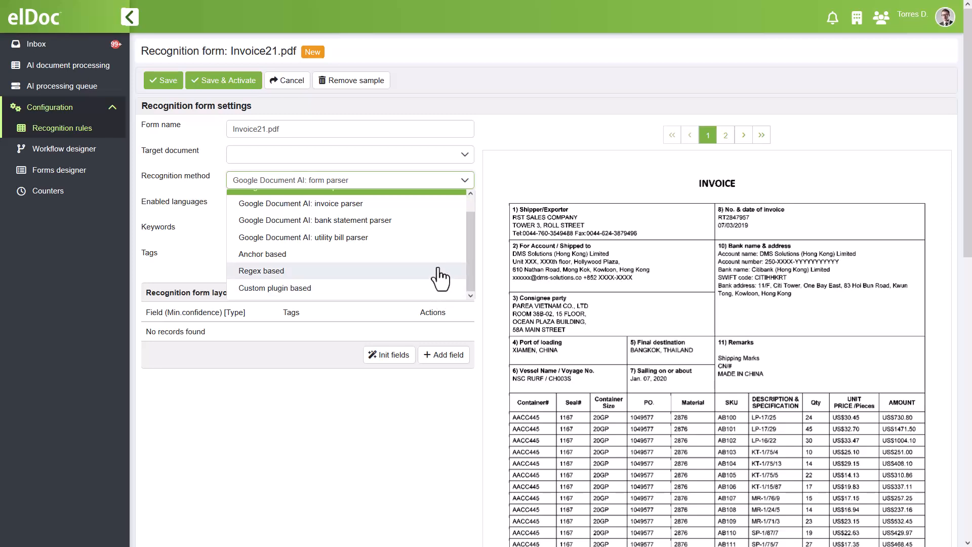
pyautogui.scroll(1, 439, 228)
pyautogui.click(430, 205)
pyautogui.click(431, 234)
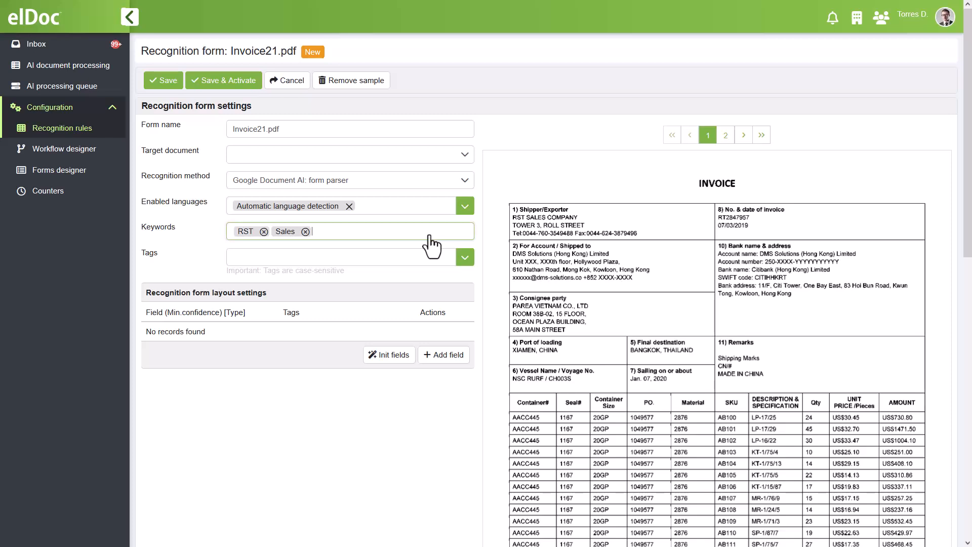
# - Initialise the recognition form's fields automatically from the sample invoice and review the generated field list
pyautogui.click(391, 357)
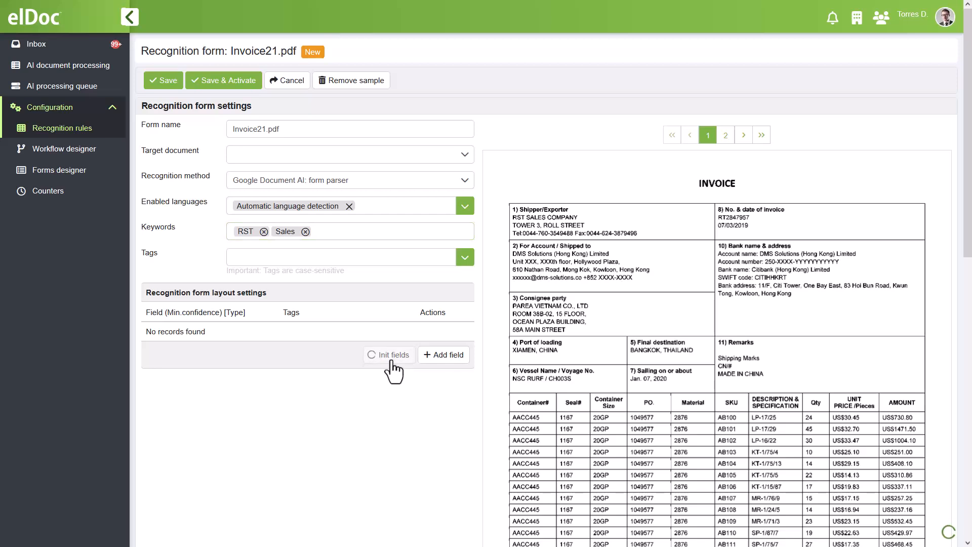
pyautogui.scroll(-3, 393, 371)
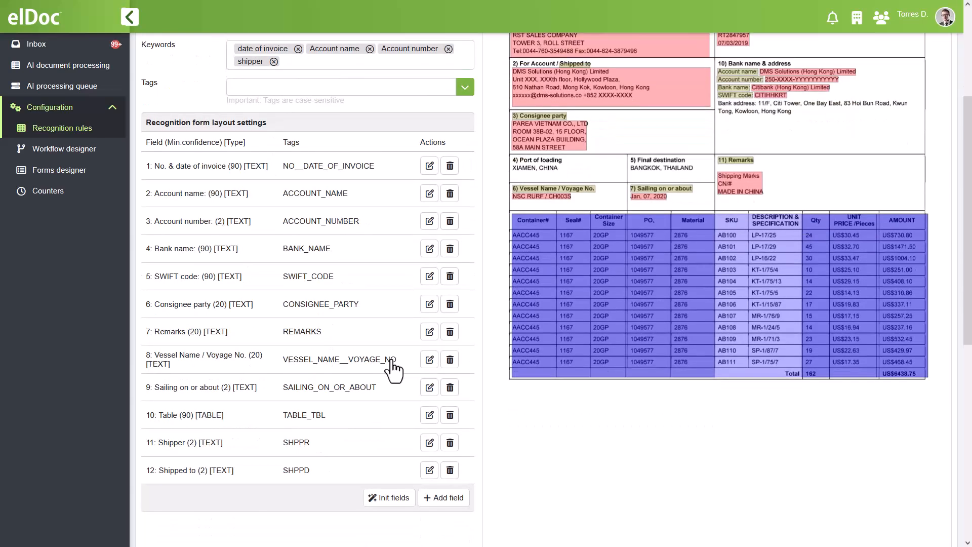
pyautogui.scroll(1, 394, 371)
pyautogui.scroll(2, 393, 371)
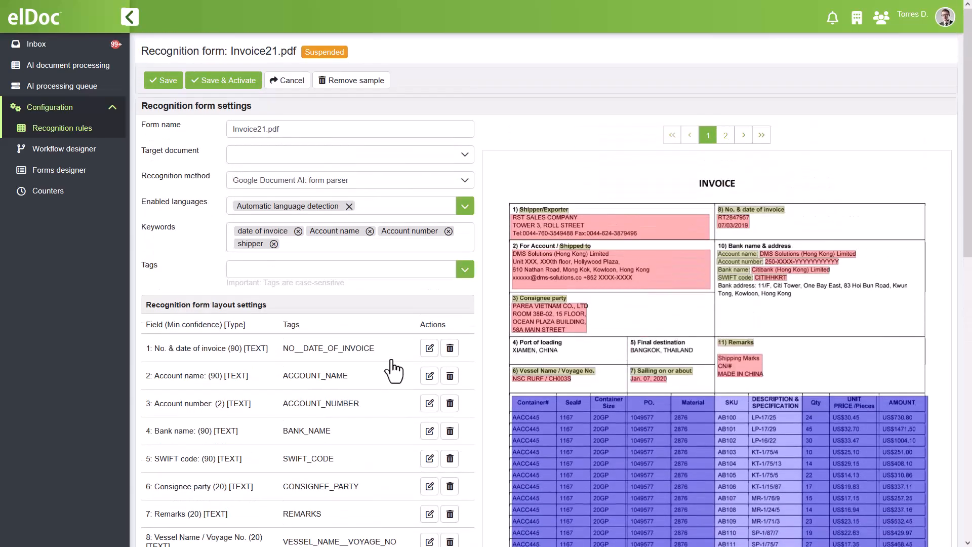
# - Add a new field and place its anchor region on "Final destination" and its value region on the text below
pyautogui.scroll(-4, 394, 371)
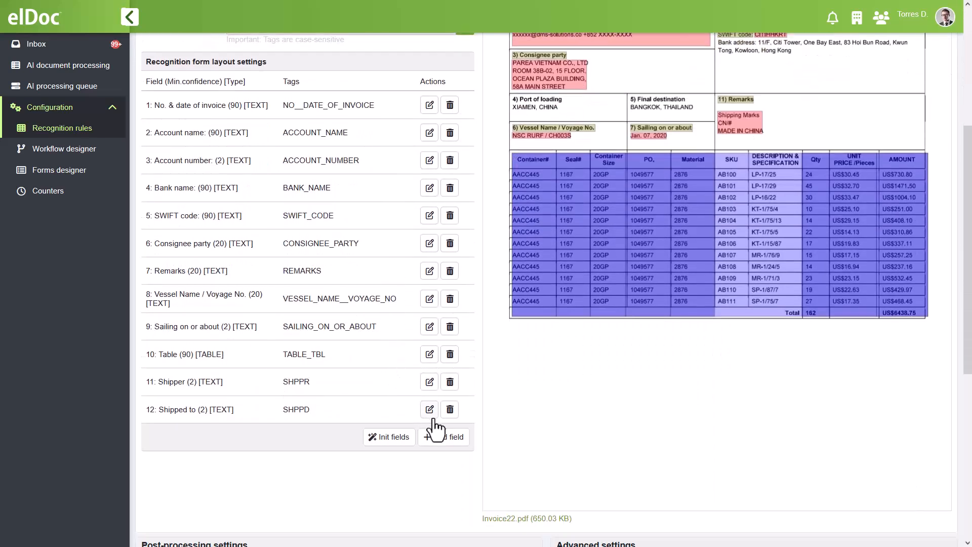
pyautogui.click(446, 436)
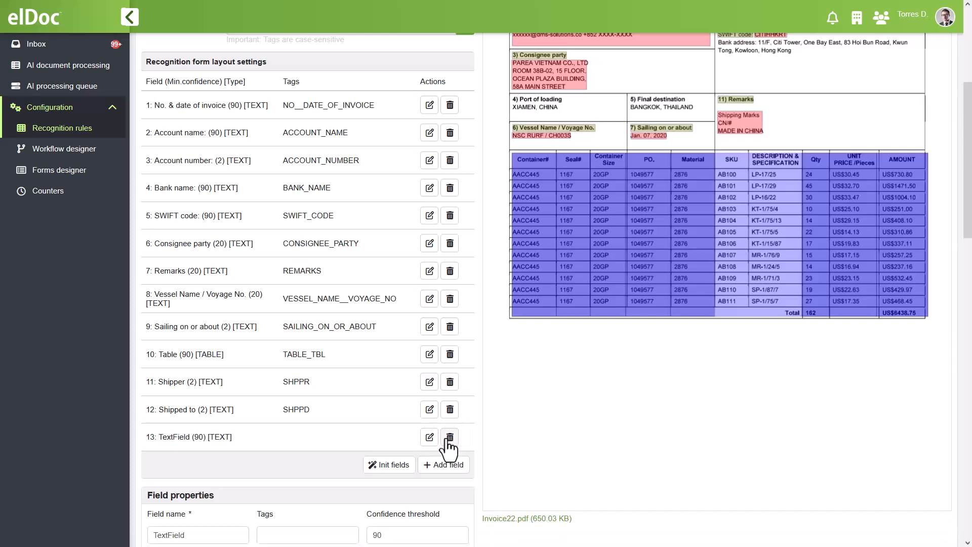
pyautogui.scroll(4, 450, 446)
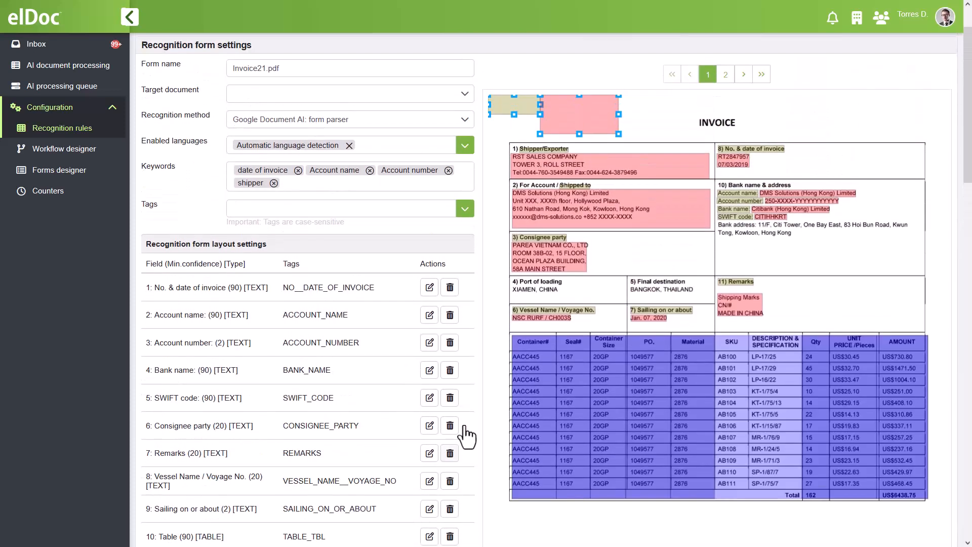
pyautogui.moveTo(584, 114); pyautogui.dragTo(714, 303)
pyautogui.moveTo(524, 111); pyautogui.dragTo(671, 285)
# - Name the new field Final Destination, give it the tag DSTNTN and apply its properties
pyautogui.scroll(-7, 481, 321)
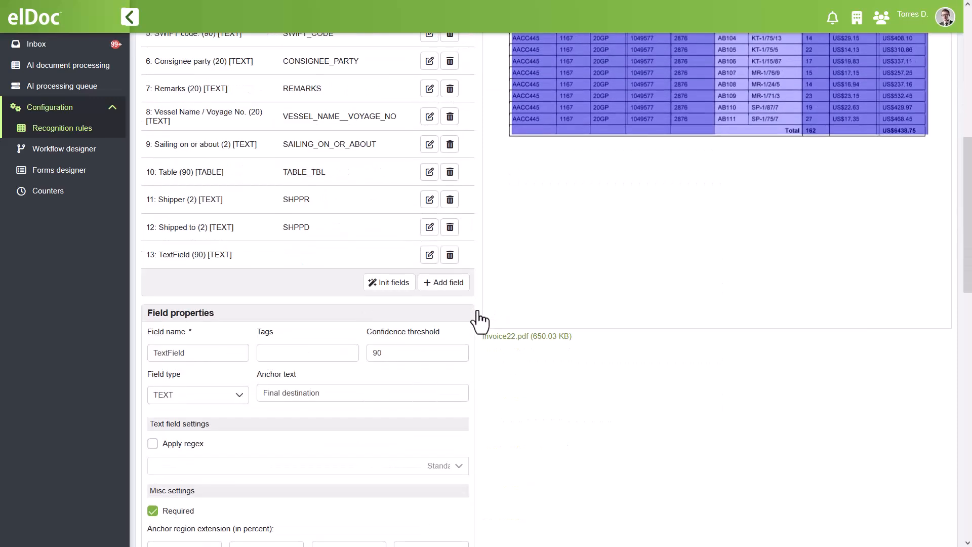
pyautogui.moveTo(184, 354); pyautogui.dragTo(146, 358)
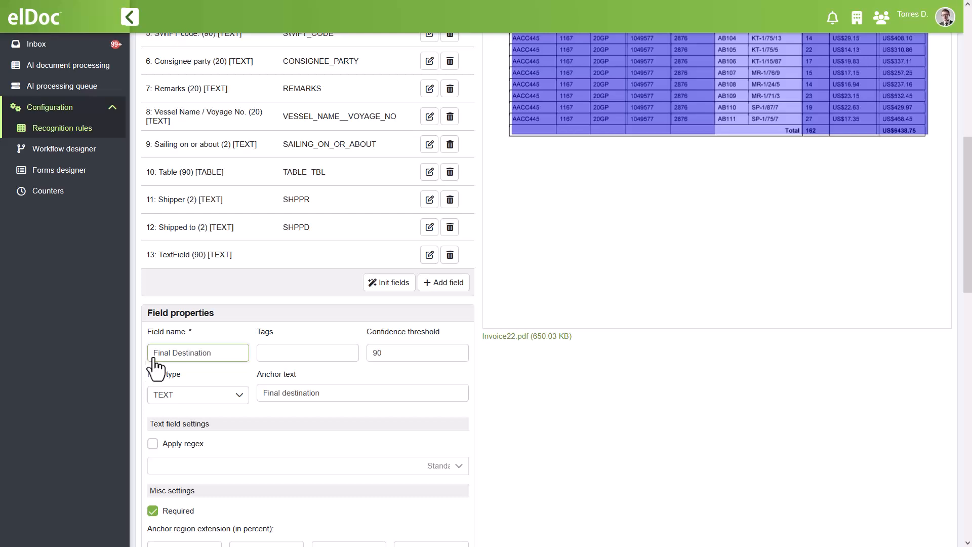
pyautogui.click(289, 361)
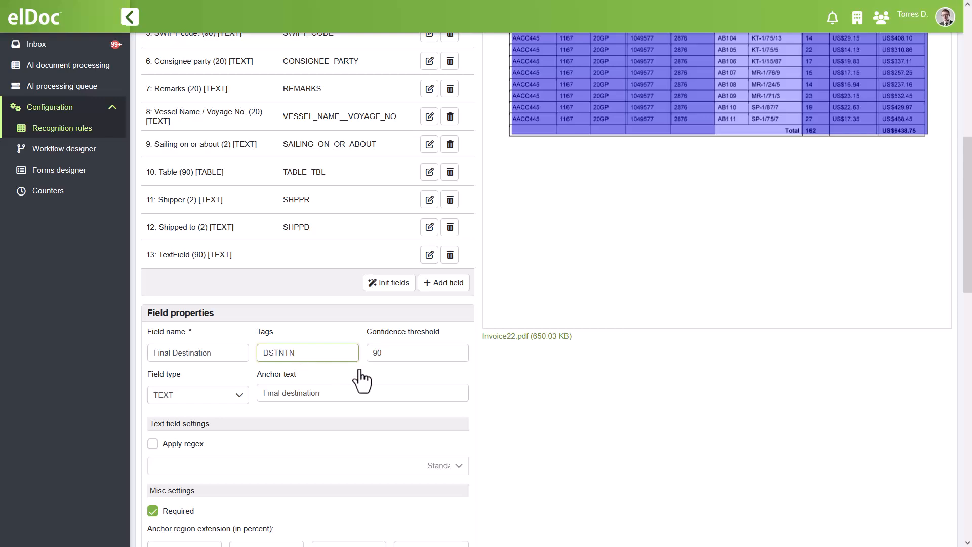
pyautogui.scroll(-4, 359, 379)
pyautogui.scroll(-5, 362, 379)
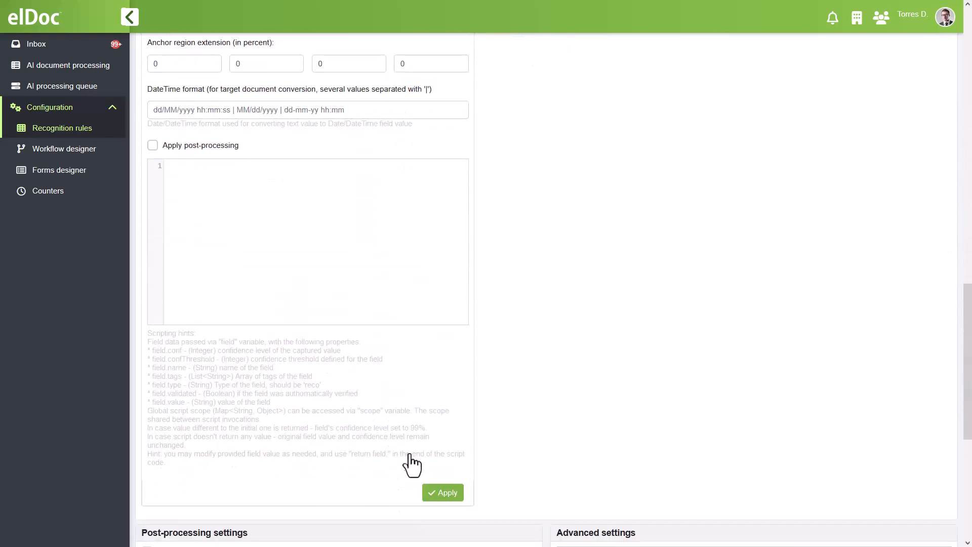
pyautogui.click(436, 500)
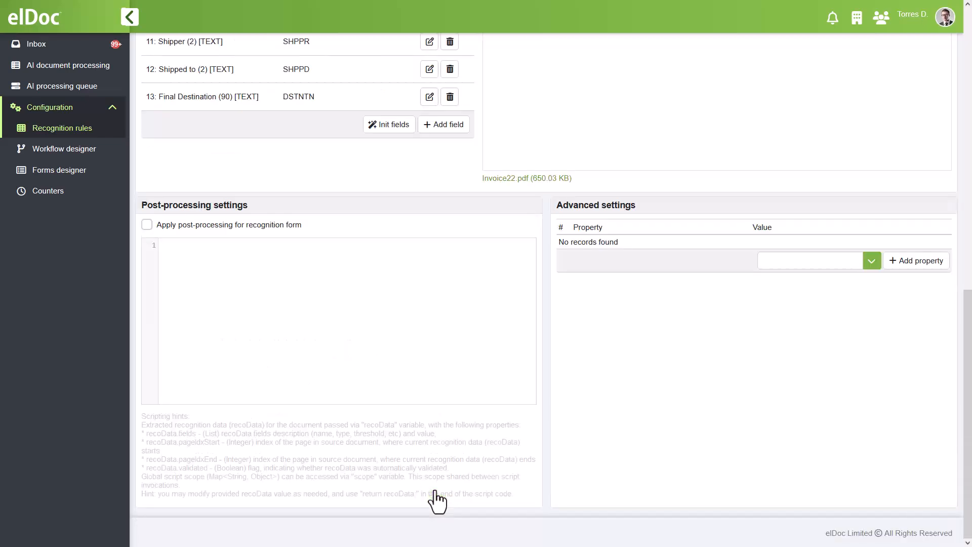
# - Add another text field and place its anchor region on "Port of loading" and its value region on the text below
pyautogui.scroll(5, 436, 500)
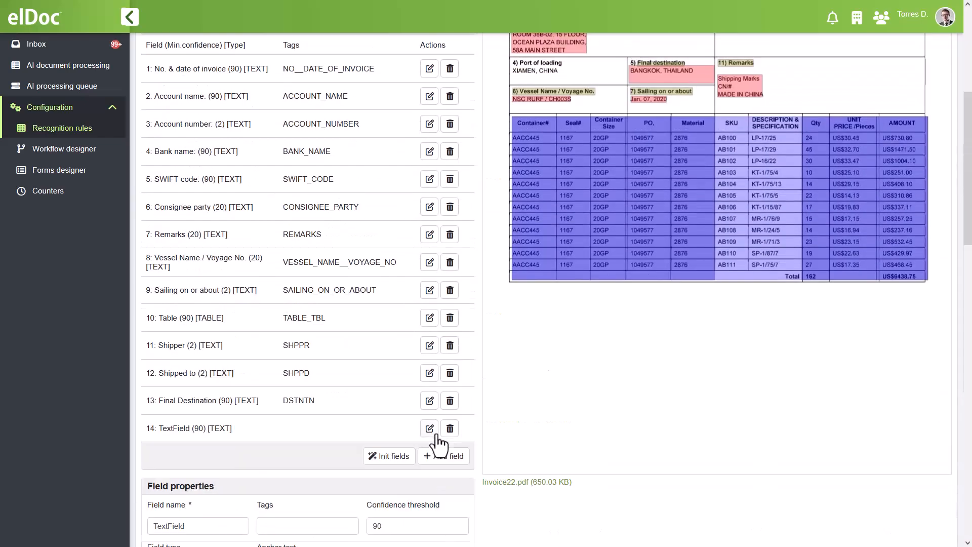
pyautogui.scroll(5, 439, 448)
pyautogui.moveTo(595, 142); pyautogui.dragTo(628, 328)
pyautogui.moveTo(530, 136); pyautogui.dragTo(561, 305)
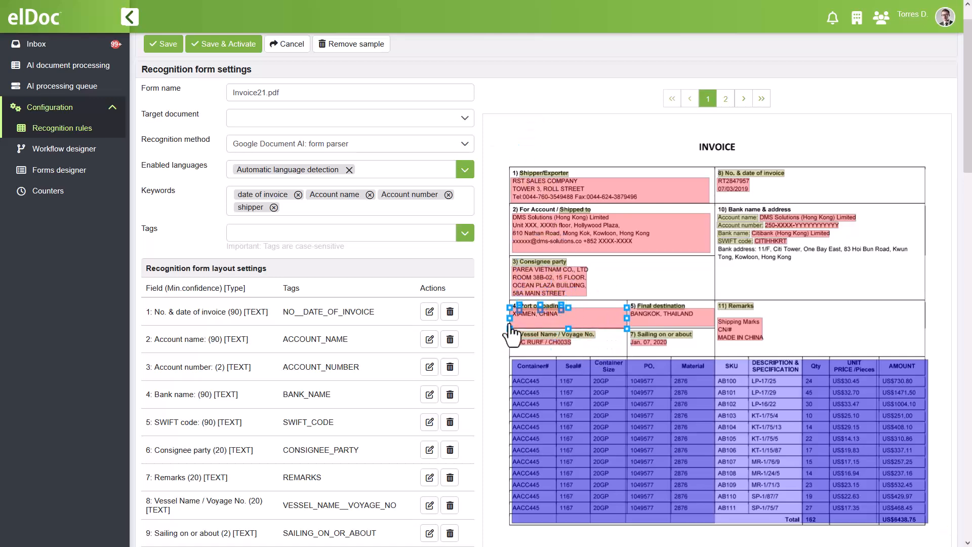
# - Name the new field Port of loading, give it the tag PORT and apply its properties
pyautogui.scroll(-5, 477, 336)
pyautogui.scroll(-5, 476, 347)
pyautogui.doubleClick(151, 283)
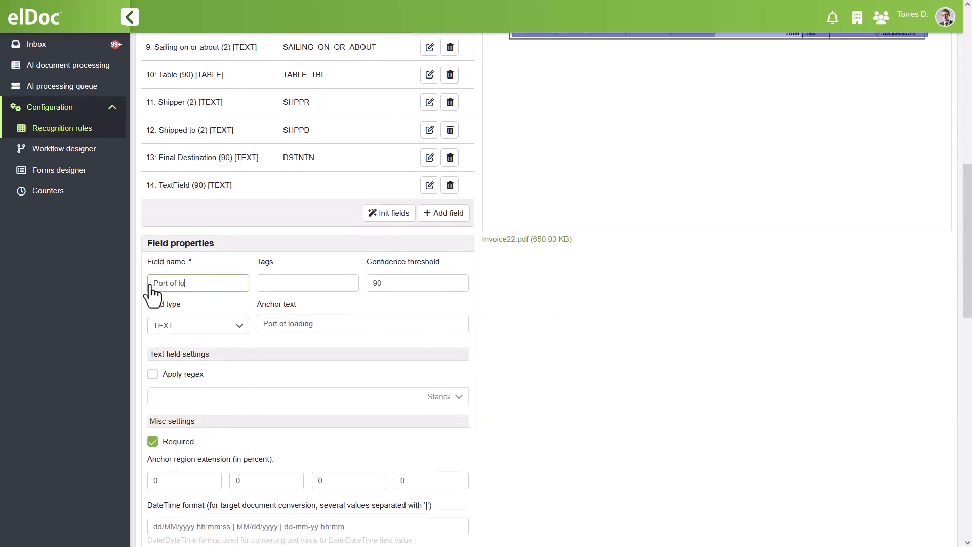
pyautogui.click(291, 283)
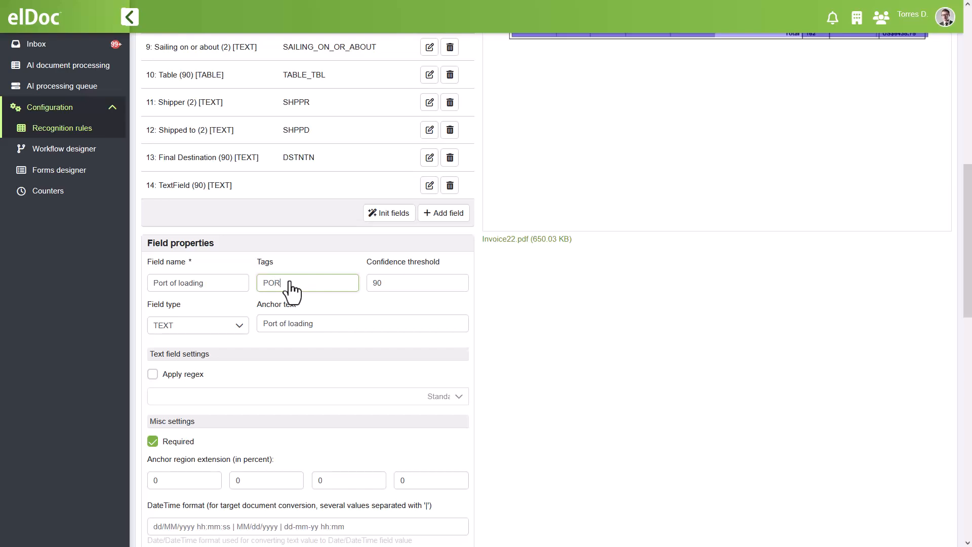
pyautogui.scroll(-10, 427, 325)
pyautogui.click(440, 360)
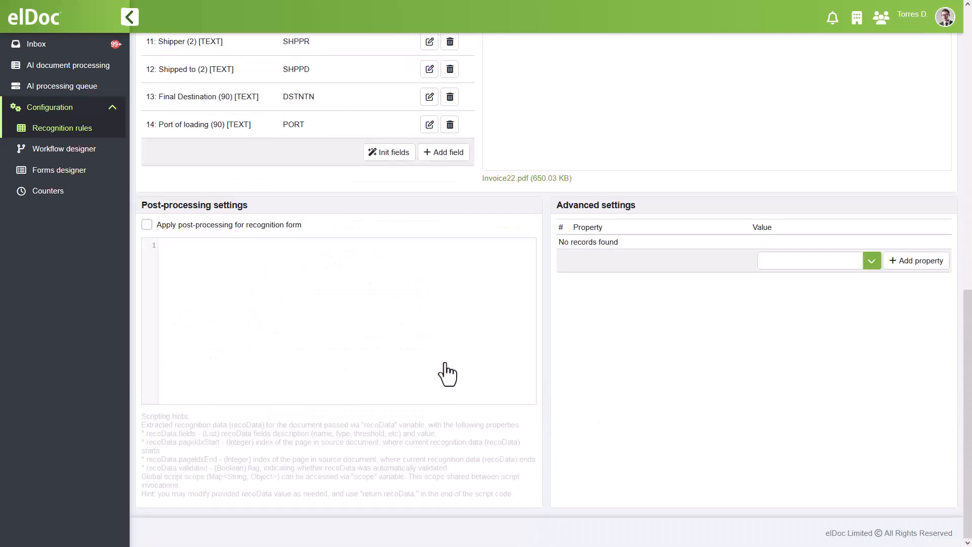
# - Delete the automatically generated Table field from the recognition form's layout
pyautogui.scroll(6, 447, 374)
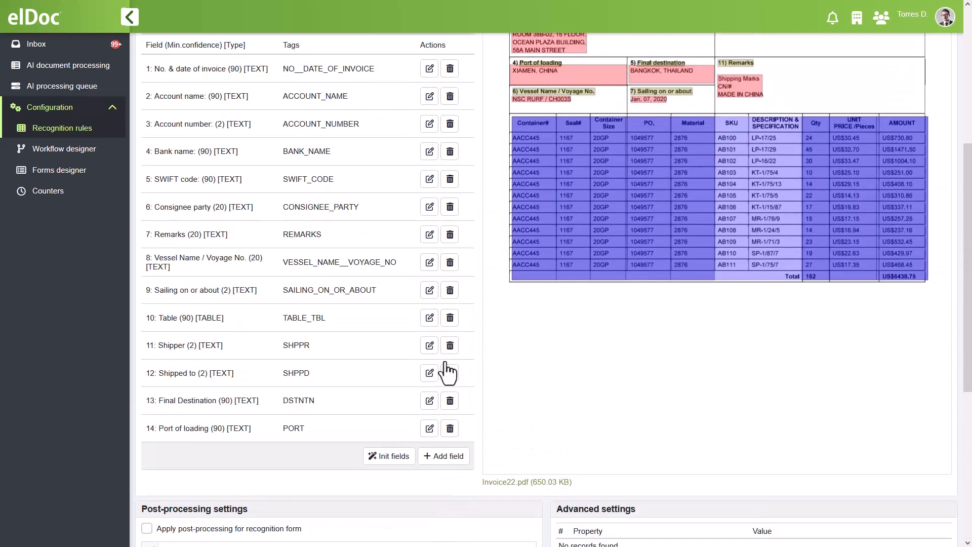
pyautogui.click(449, 318)
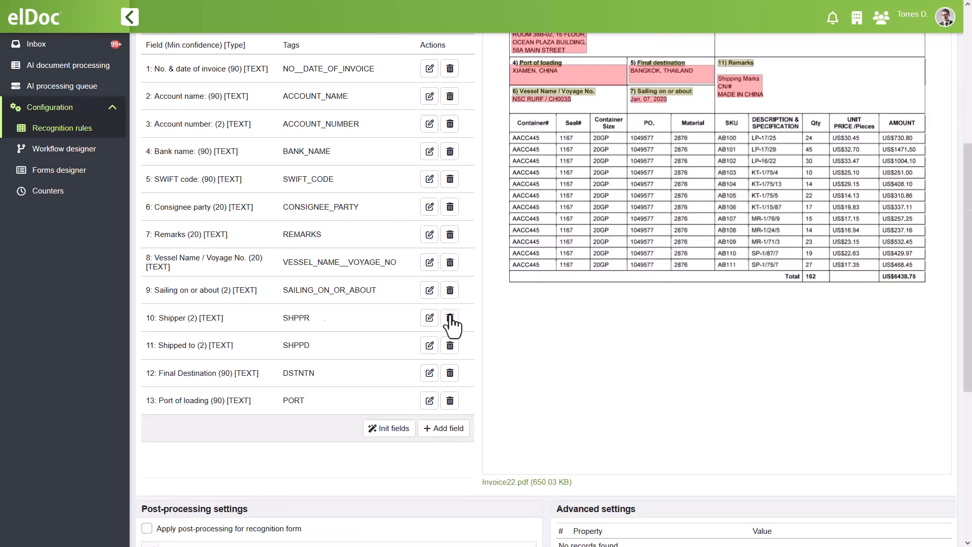
# - Add a new field named Table with the tag TABLE and set its field type to TABLE
pyautogui.click(443, 427)
pyautogui.scroll(-5, 443, 440)
pyautogui.moveTo(213, 290); pyautogui.dragTo(153, 286)
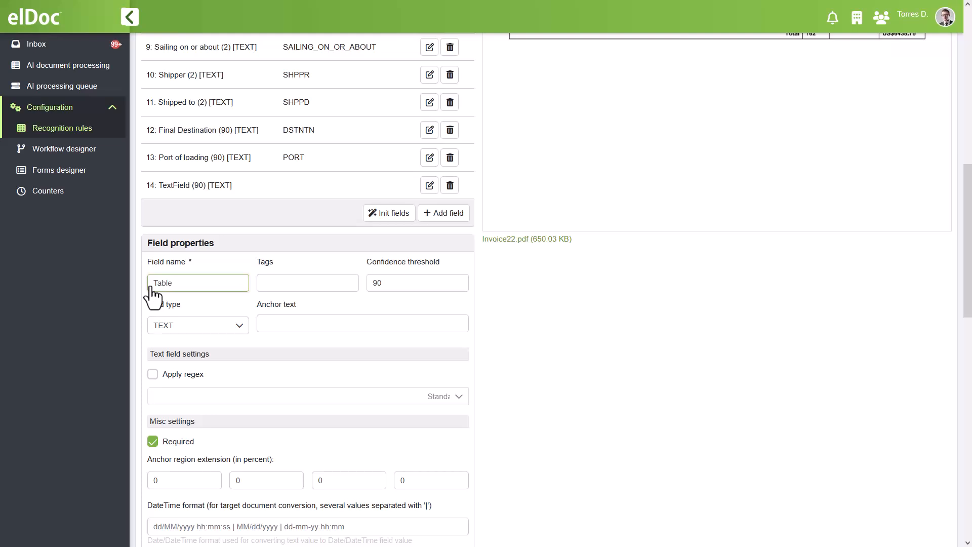
pyautogui.click(320, 283)
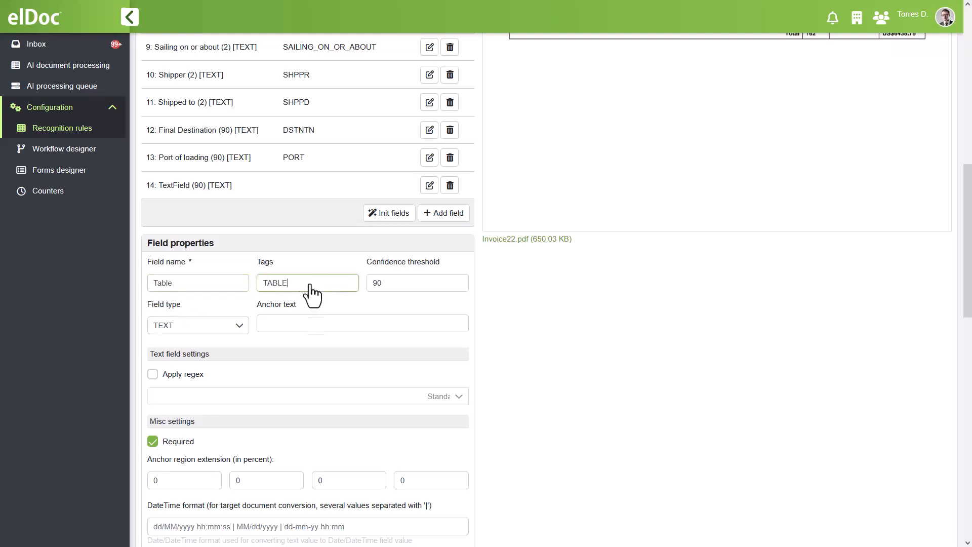
pyautogui.click(242, 330)
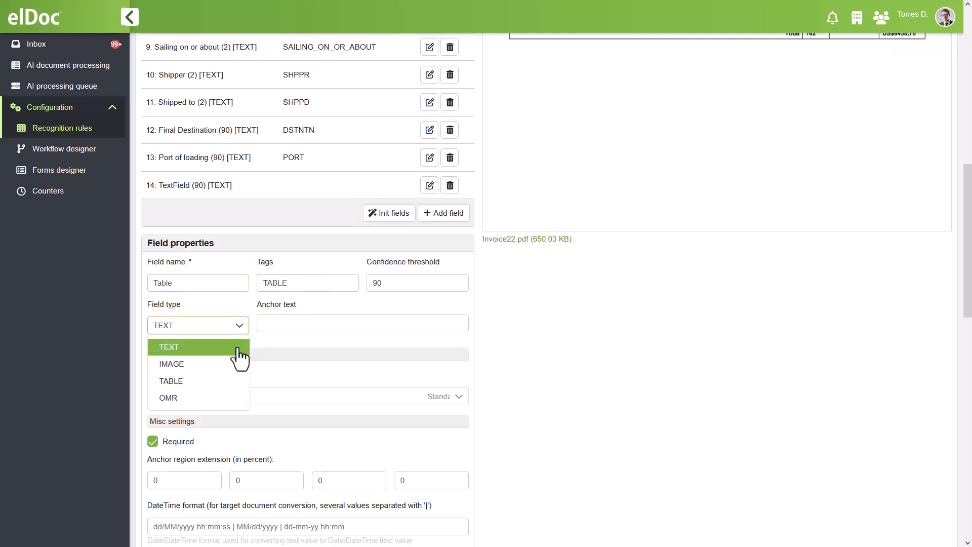
pyautogui.click(232, 384)
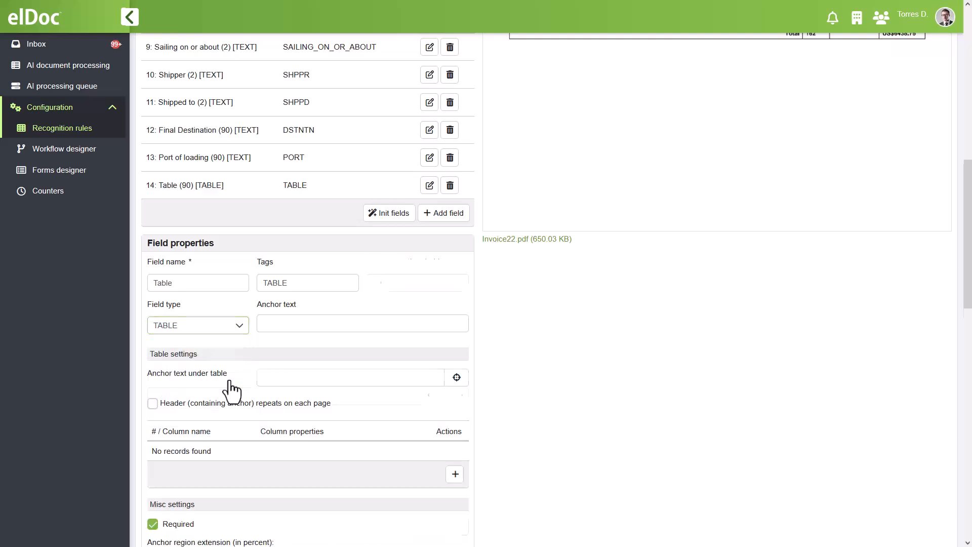
# - Place the table field's value region over the first item row and its anchor region on the Container# header
pyautogui.scroll(10, 481, 323)
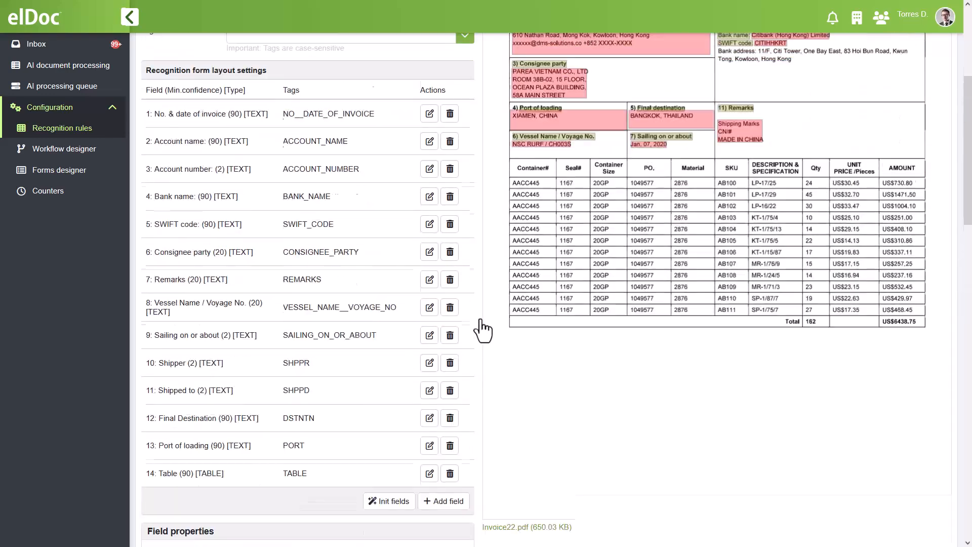
pyautogui.moveTo(582, 139); pyautogui.dragTo(929, 390)
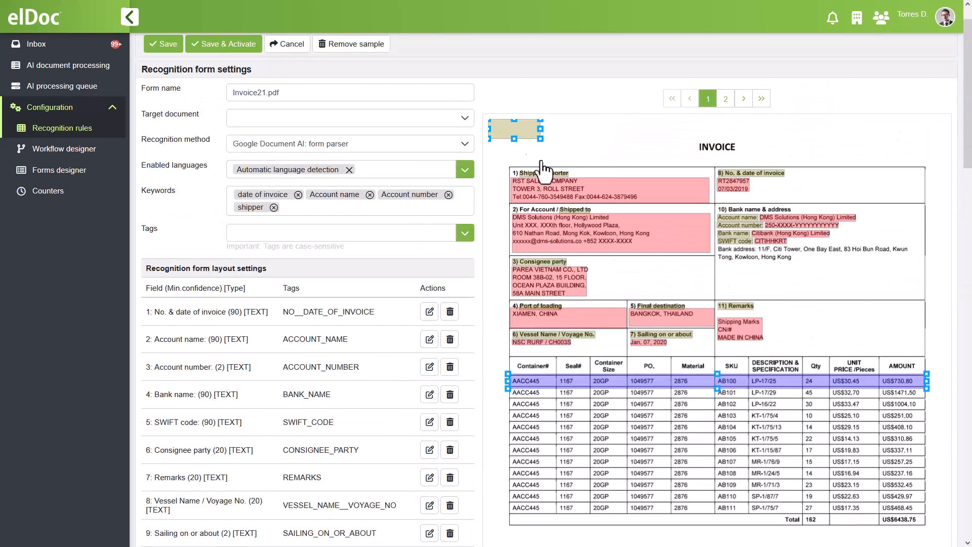
pyautogui.moveTo(527, 135); pyautogui.dragTo(531, 367)
# - Add a first column to the table field and set the anchor text under the table to Total, placing its region on that word
pyautogui.scroll(-8, 482, 379)
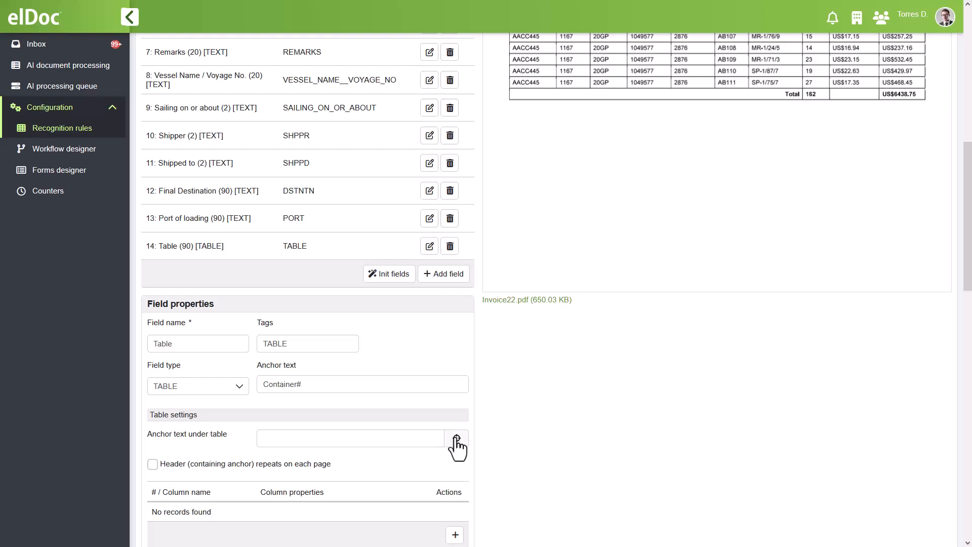
pyautogui.click(455, 534)
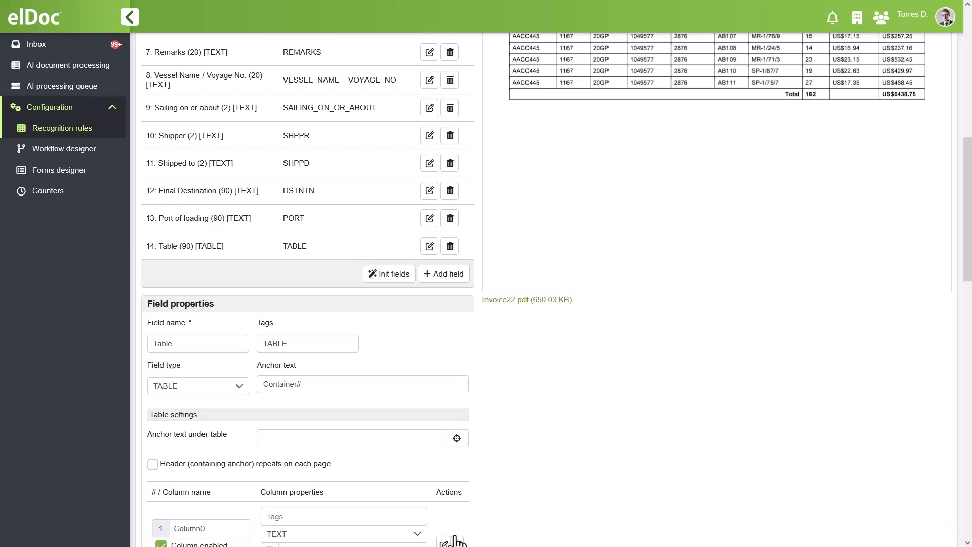
pyautogui.scroll(5, 453, 488)
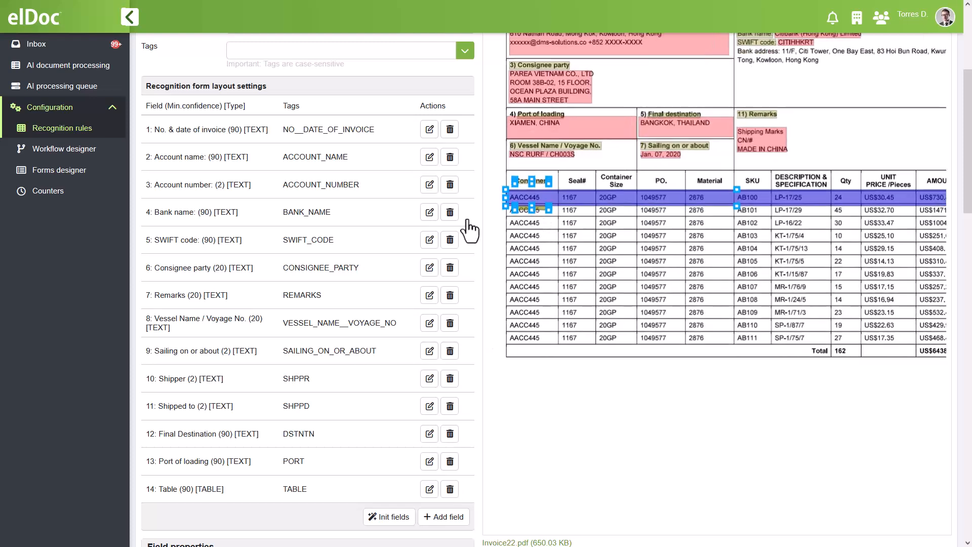
pyautogui.scroll(5, 468, 227)
pyautogui.scroll(-8, 462, 228)
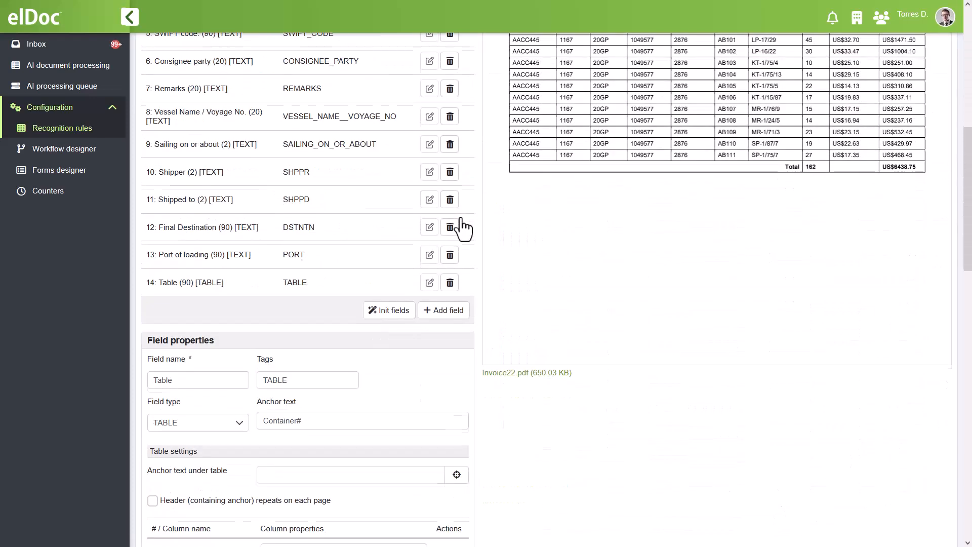
pyautogui.scroll(1, 462, 259)
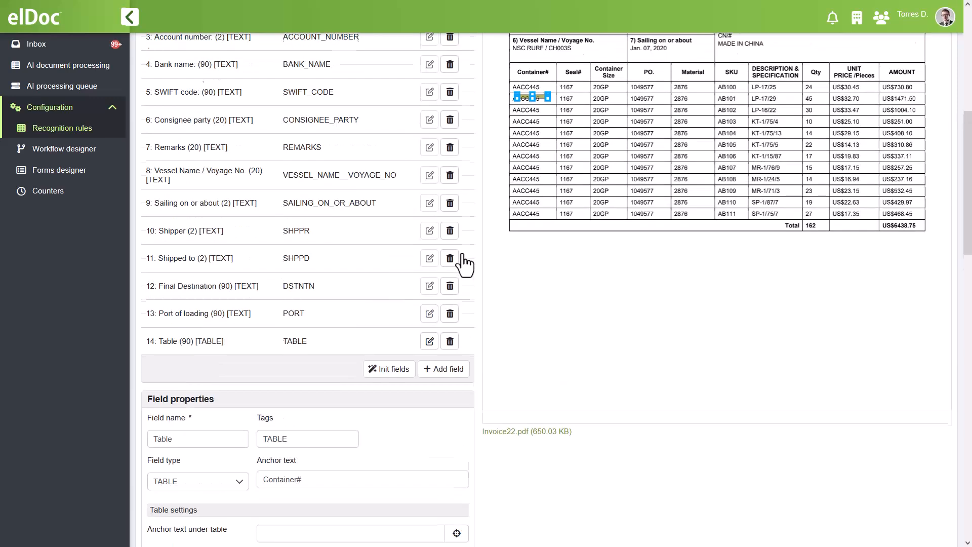
pyautogui.click(791, 229)
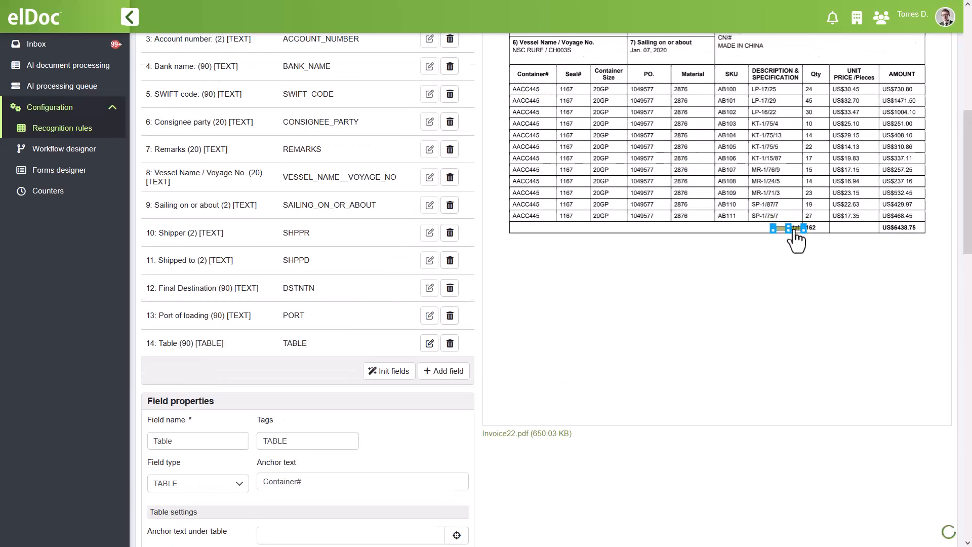
pyautogui.scroll(-4, 473, 348)
pyautogui.click(298, 356)
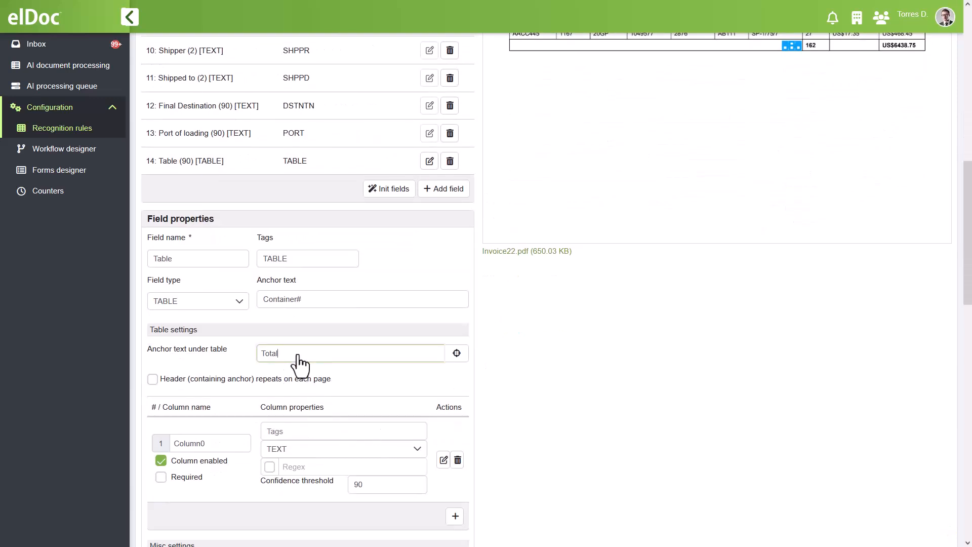
# - Enable the header repeating on each page and name the first table column Container with the tag CNTNR
pyautogui.scroll(8, 420, 329)
pyautogui.click(708, 73)
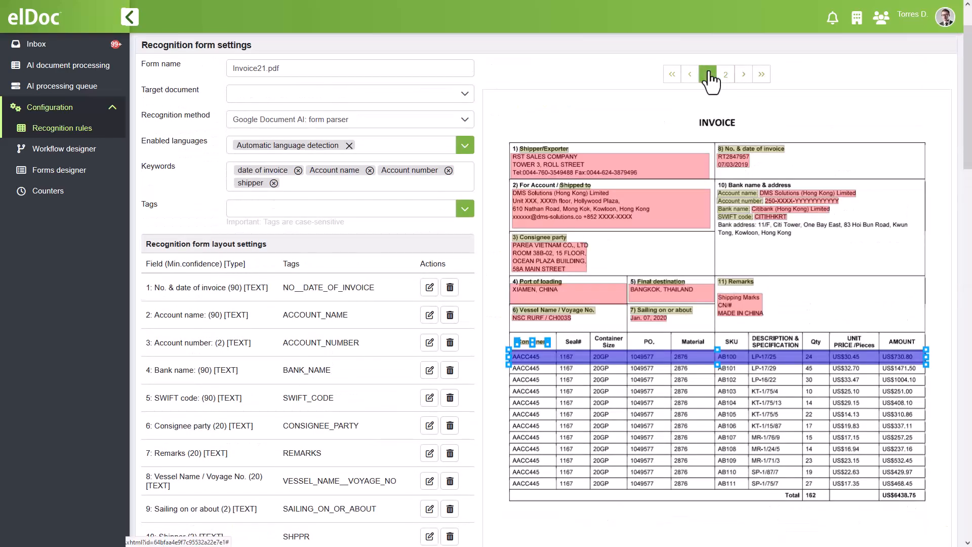
pyautogui.scroll(-4, 470, 127)
pyautogui.scroll(-3, 471, 129)
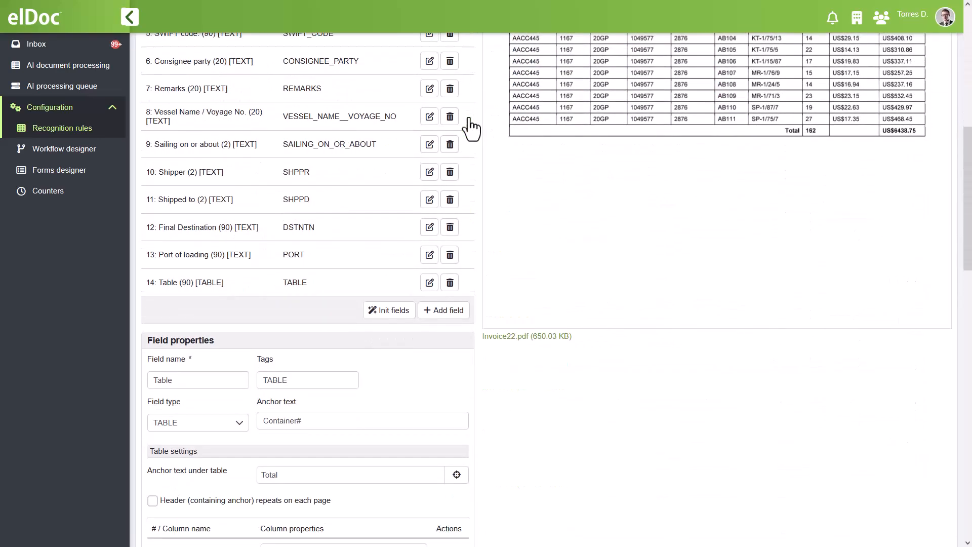
pyautogui.scroll(-4, 470, 121)
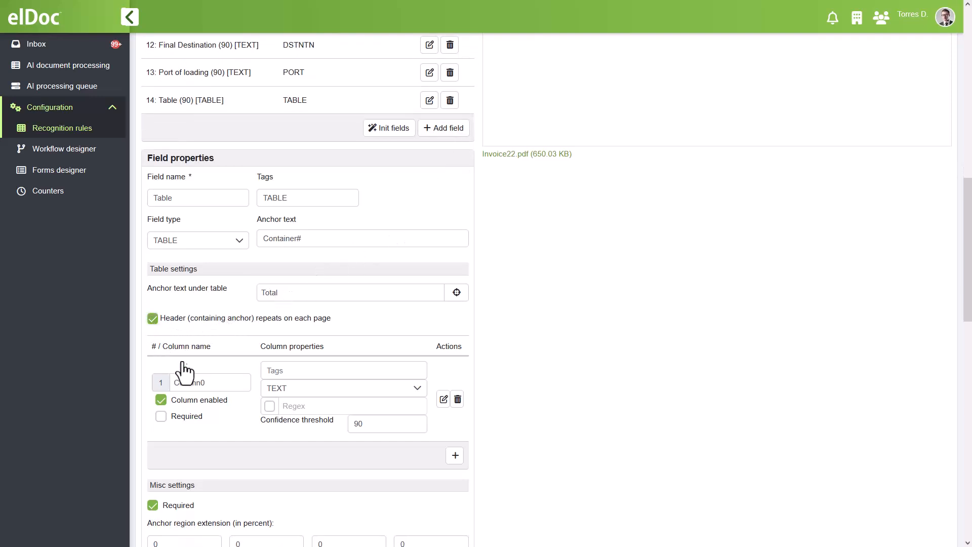
pyautogui.moveTo(205, 384); pyautogui.dragTo(175, 388)
pyautogui.click(320, 374)
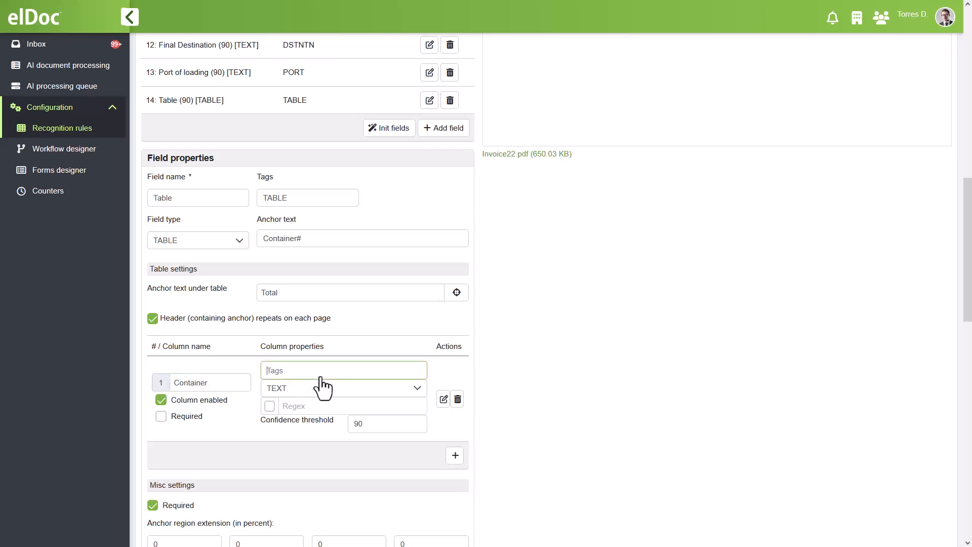
# - Add a second table column named Seal No with the tag SEAL_NO and position its divider before the Seal# values
pyautogui.click(455, 457)
pyautogui.doubleClick(172, 468)
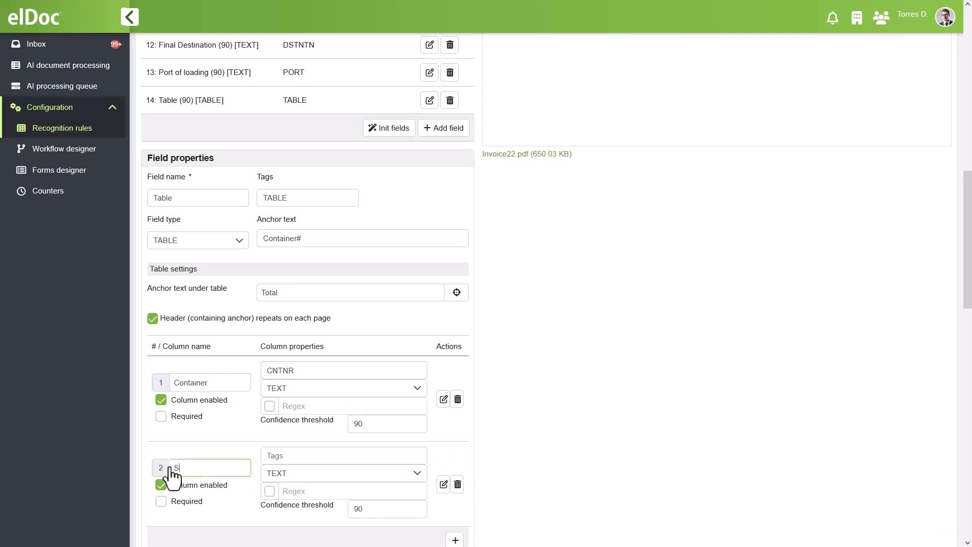
pyautogui.click(337, 458)
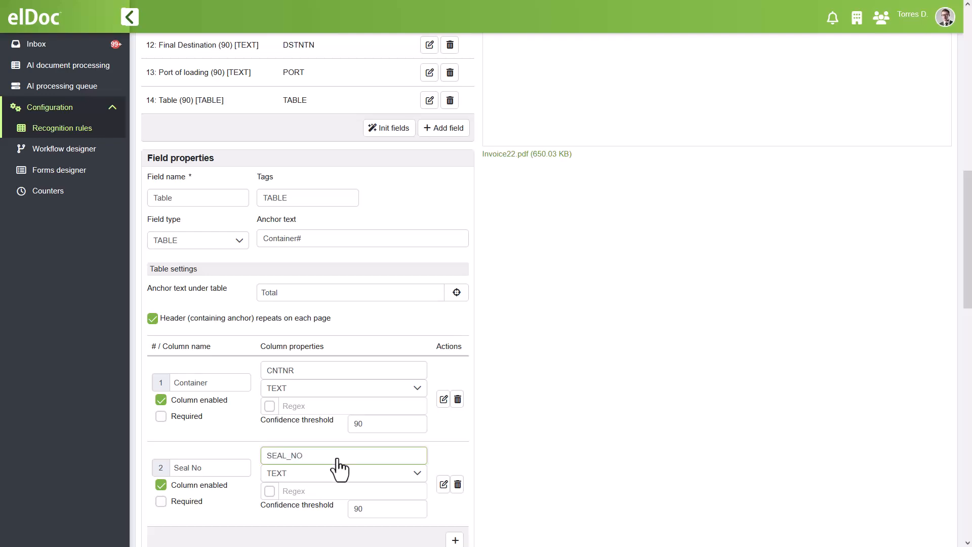
pyautogui.click(442, 485)
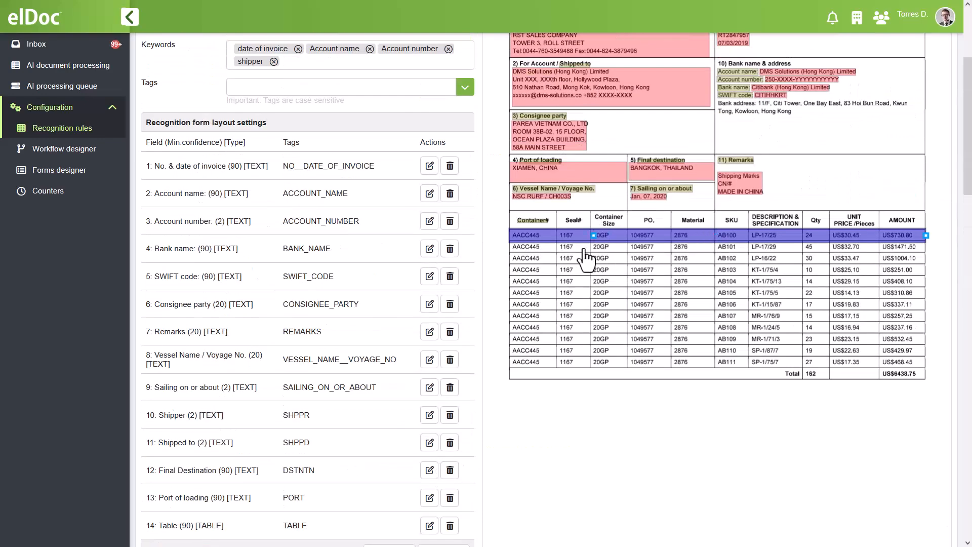
# - Add a third table column named Container Size with the tag CNTNR_SIZE and position its divider before the container sizes
pyautogui.scroll(-10, 441, 286)
pyautogui.click(455, 418)
pyautogui.moveTo(219, 433); pyautogui.dragTo(161, 434)
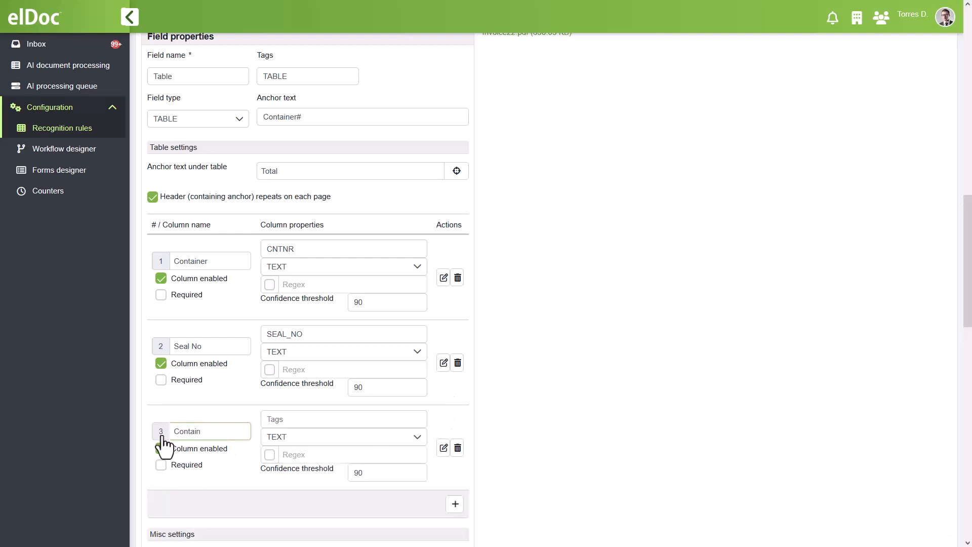
pyautogui.click(343, 420)
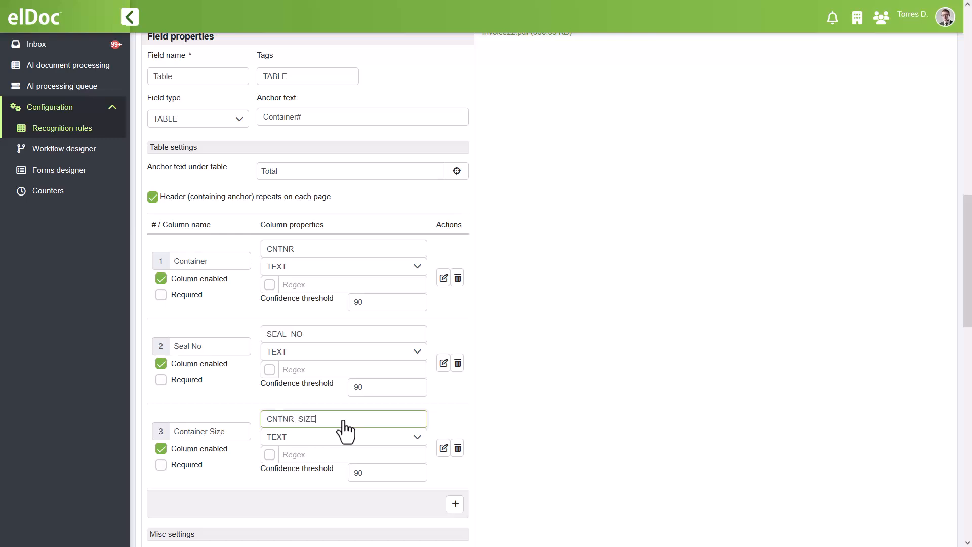
pyautogui.click(443, 447)
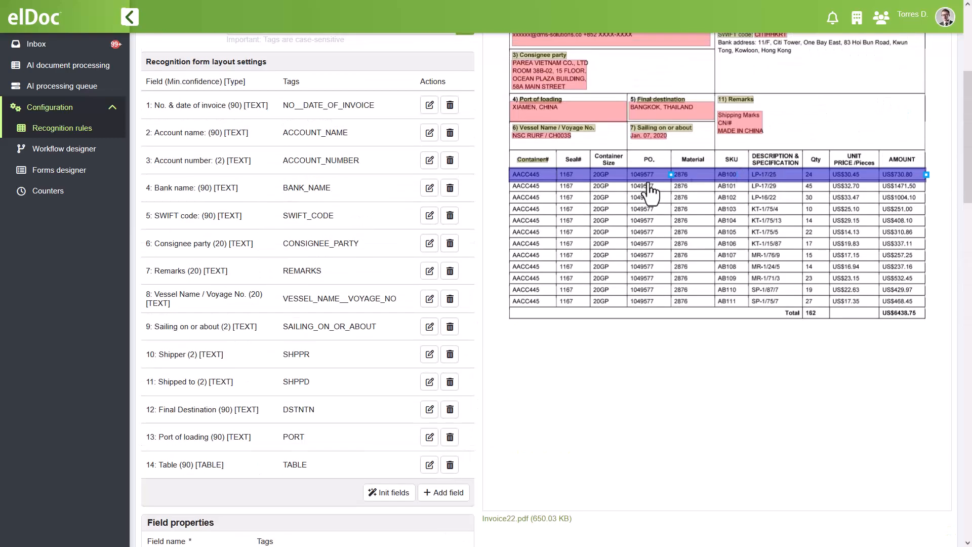
# - Add a fourth table column named PO with the tag PO and place its divider at the start of the PO values
pyautogui.scroll(-10, 462, 271)
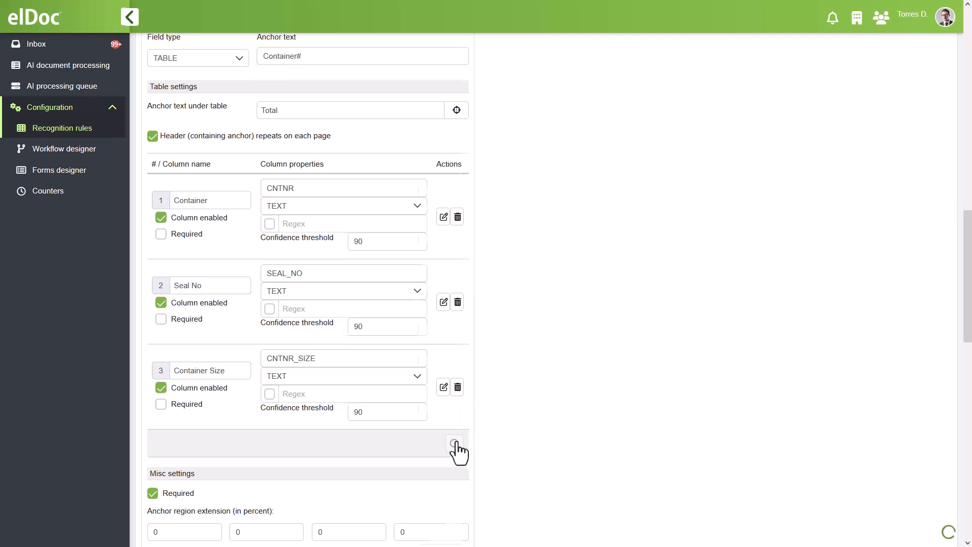
pyautogui.click(455, 451)
pyautogui.doubleClick(171, 404)
pyautogui.click(294, 393)
pyautogui.click(435, 420)
pyautogui.moveTo(754, 114); pyautogui.dragTo(627, 130)
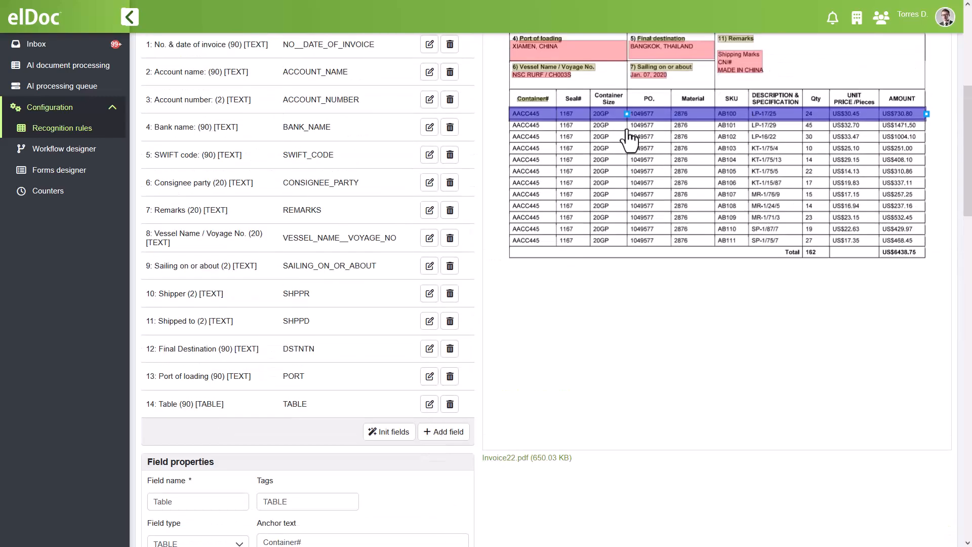
# - Add a fifth table column named Material with the tag MTRL and place its divider at the start of the material values
pyautogui.scroll(-10, 449, 276)
pyautogui.click(455, 464)
pyautogui.scroll(-3, 462, 319)
pyautogui.doubleClick(189, 395)
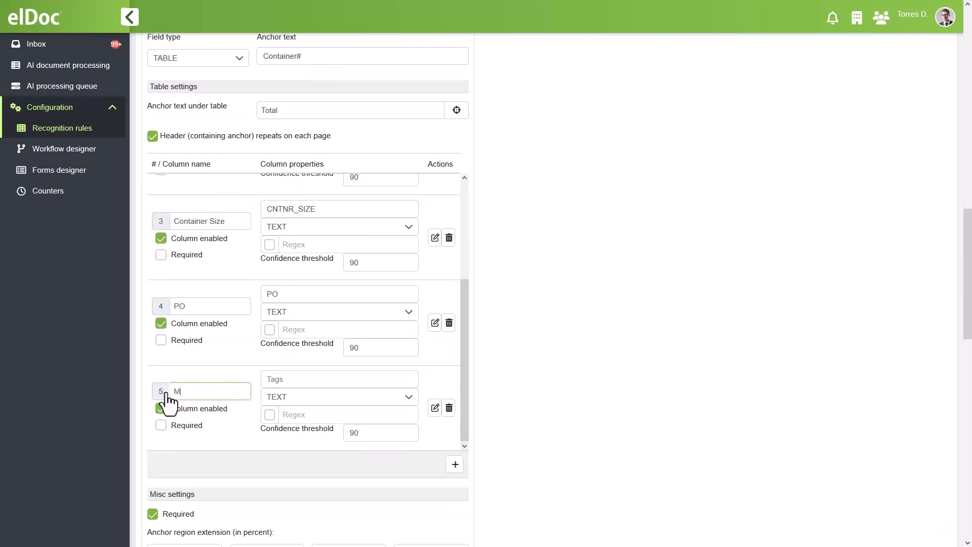
pyautogui.click(292, 384)
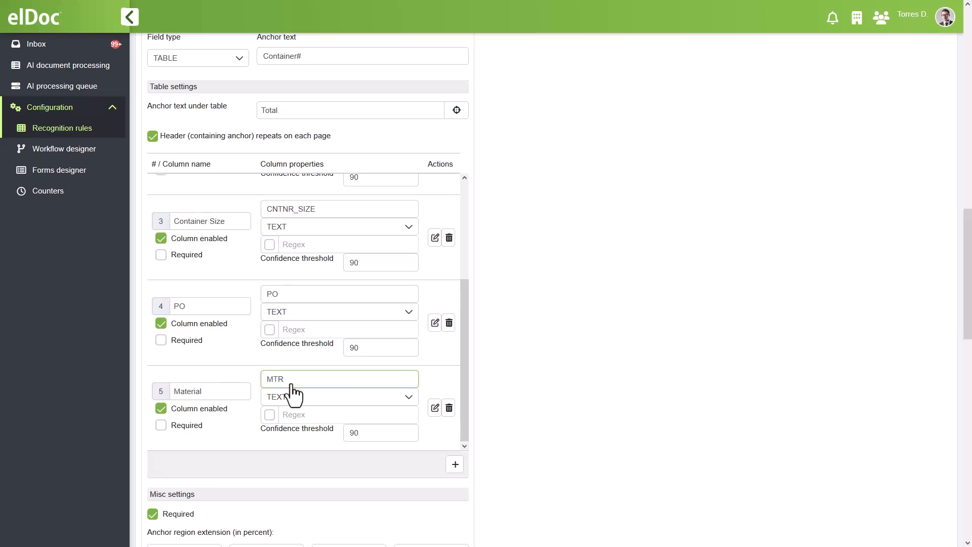
pyautogui.scroll(10, 494, 403)
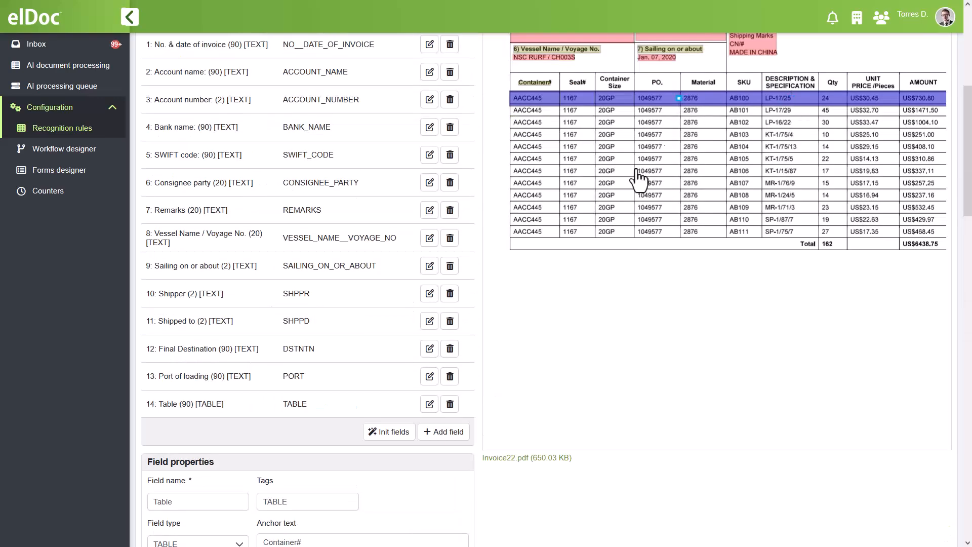
# - Add a sixth table column named SKU with the tag SKU and position its divider on the sample invoice
pyautogui.scroll(-10, 464, 410)
pyautogui.scroll(-2, 469, 326)
pyautogui.doubleClick(172, 271)
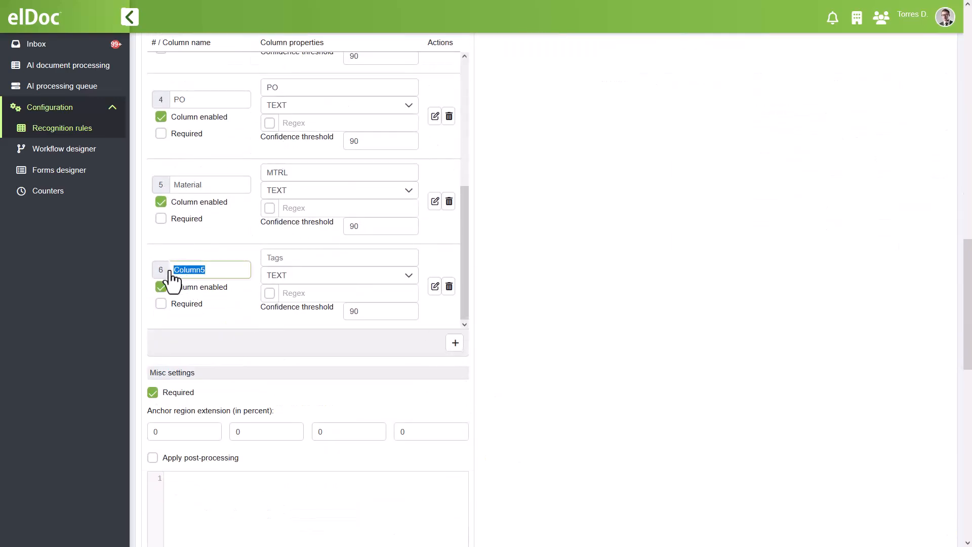
pyautogui.write('SKU')
pyautogui.click(270, 259)
pyautogui.write('SKU')
pyautogui.click(473, 297)
pyautogui.scroll(10, 506, 304)
# - Add a seventh table column named Description with the tag DSCRPTN and position its divider on the sample invoice
pyautogui.scroll(-10, 486, 354)
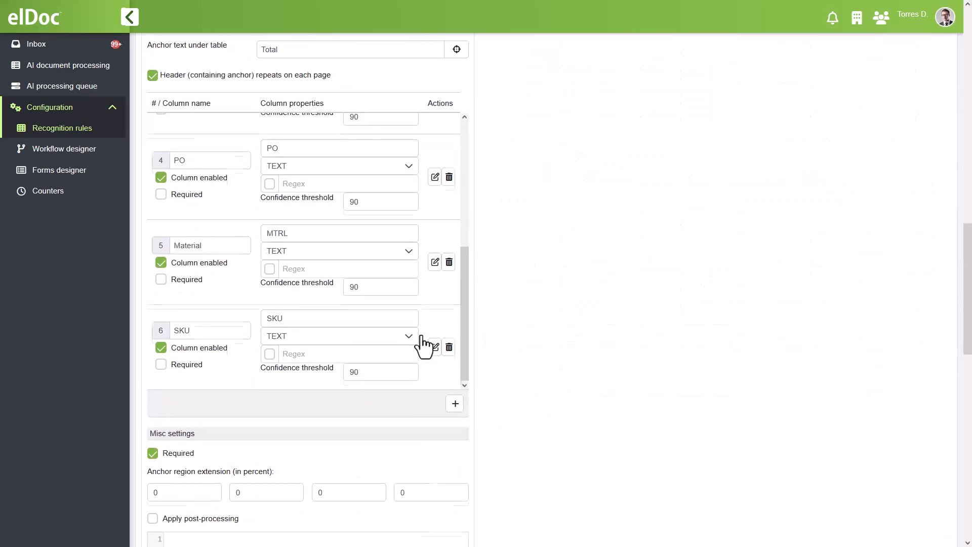
pyautogui.click(455, 404)
pyautogui.doubleClick(166, 332)
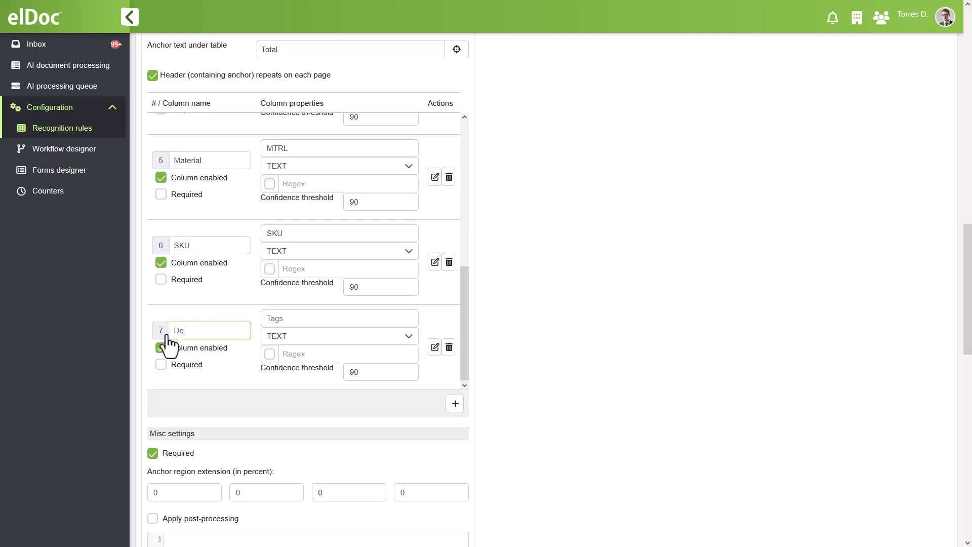
pyautogui.click(292, 319)
pyautogui.write('DESCRIPTION')
pyautogui.click(434, 347)
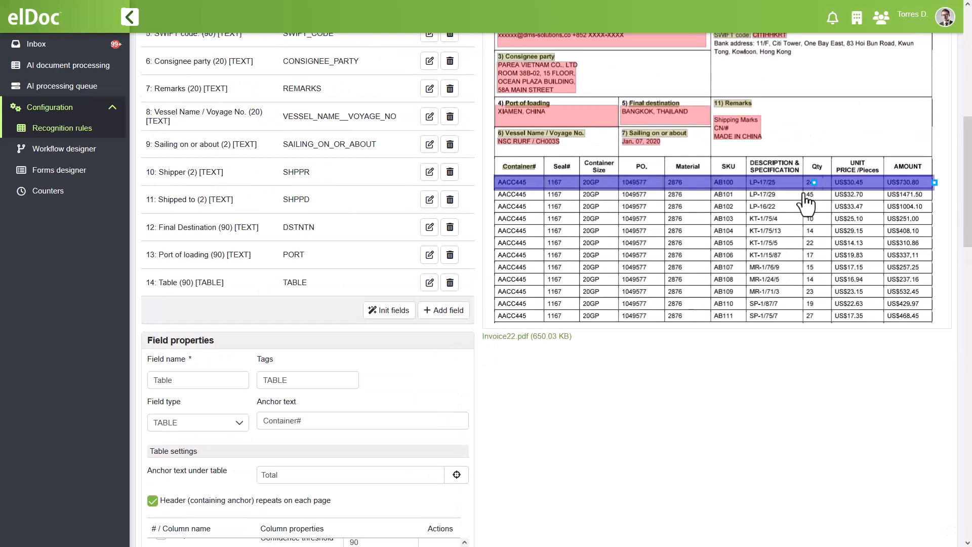
# - Add an eighth table column named QTY, enter its tag and move its divider to the start of the quantity values
pyautogui.scroll(-7, 473, 311)
pyautogui.click(453, 408)
pyautogui.moveTo(464, 310); pyautogui.dragTo(463, 355)
pyautogui.moveTo(247, 335); pyautogui.dragTo(172, 338)
pyautogui.click(274, 320)
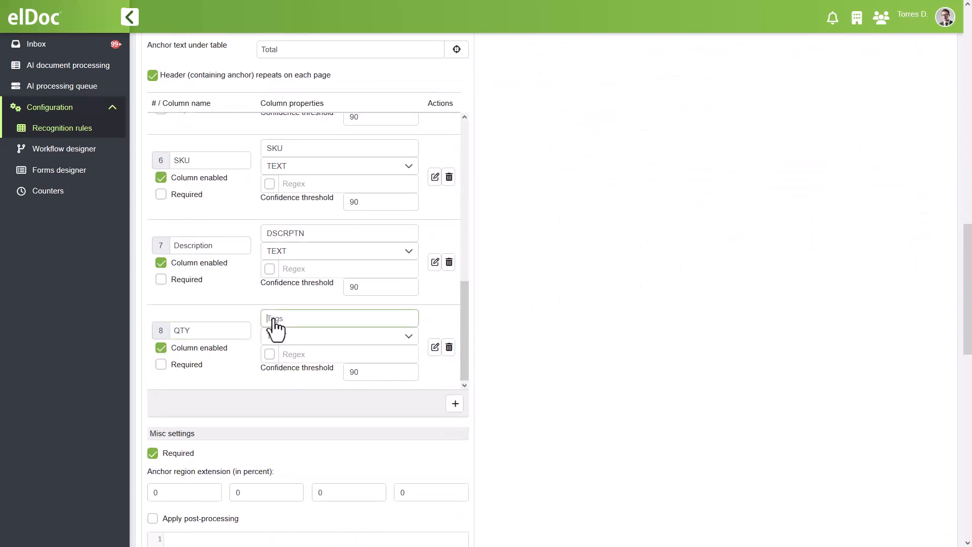
pyautogui.click(434, 347)
pyautogui.scroll(14, 432, 348)
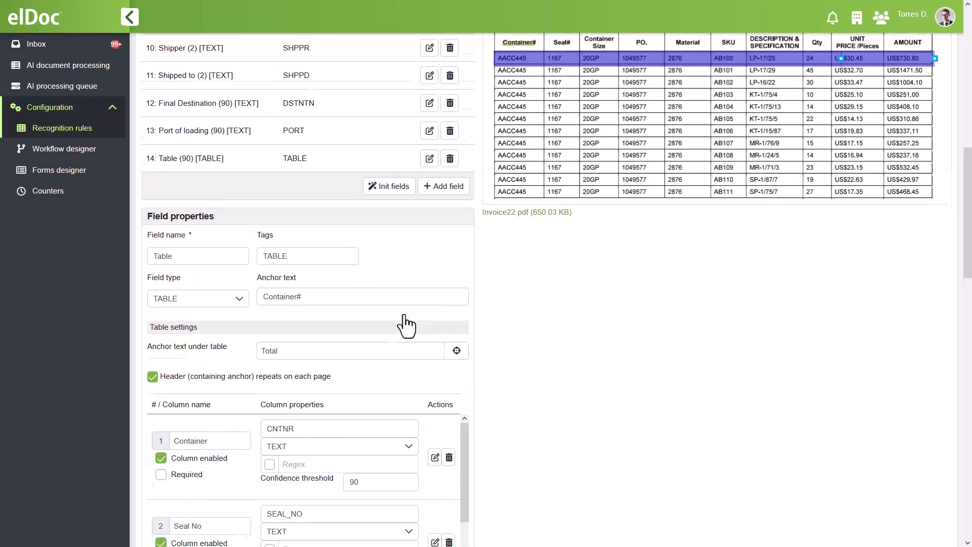
pyautogui.moveTo(801, 130); pyautogui.dragTo(803, 123)
pyautogui.scroll(-9, 392, 312)
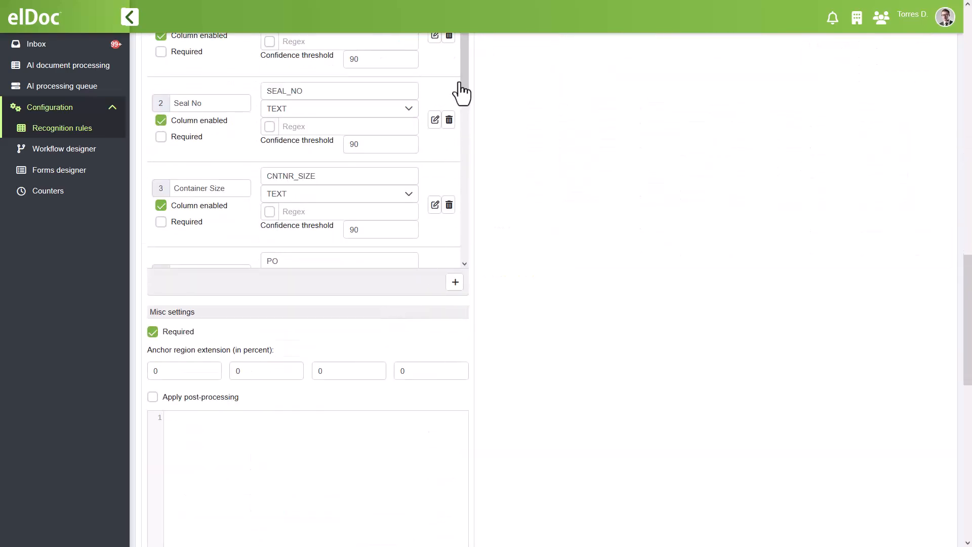
# - Add a ninth table column named Unit Price with the tag PRICE_UNIT and place its divider at the start of the unit price values
pyautogui.moveTo(463, 84); pyautogui.dragTo(464, 270)
pyautogui.click(455, 282)
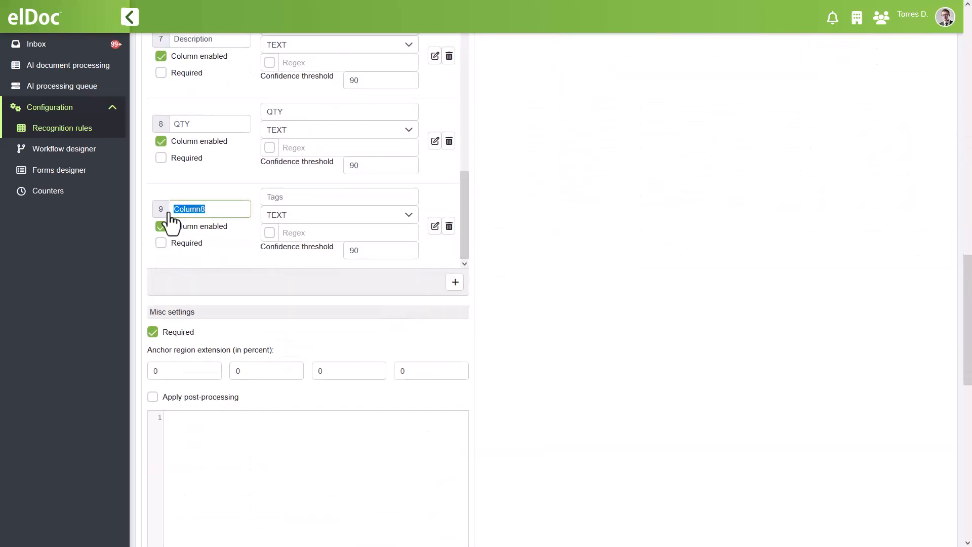
pyautogui.write('Unit Price')
pyautogui.click(316, 199)
pyautogui.write('PRICE_UNIT')
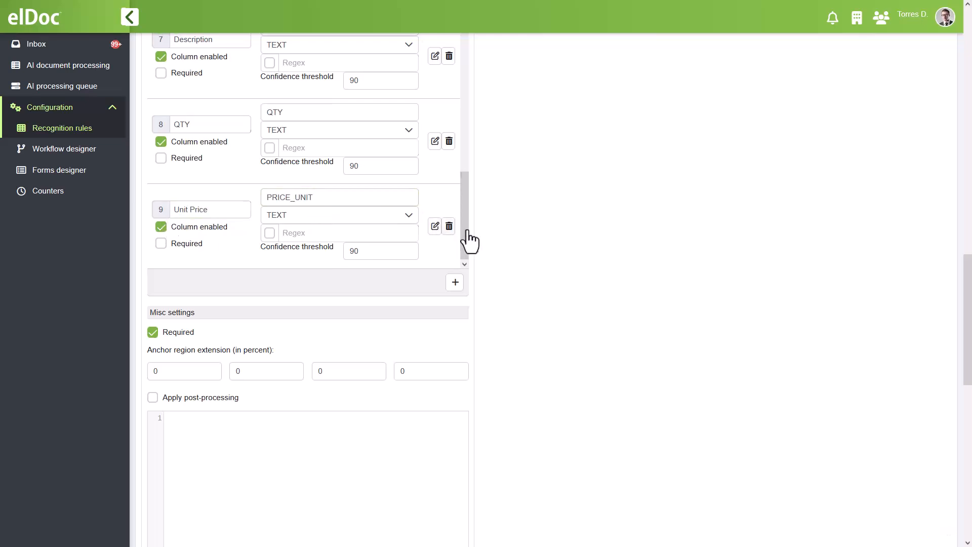
pyautogui.click(435, 225)
pyautogui.click(833, 144)
# - Add a tenth table column named Amount, enter its tag and place its divider at the start of the amount values
pyautogui.click(455, 281)
pyautogui.moveTo(222, 209); pyautogui.dragTo(167, 244)
pyautogui.write('A')
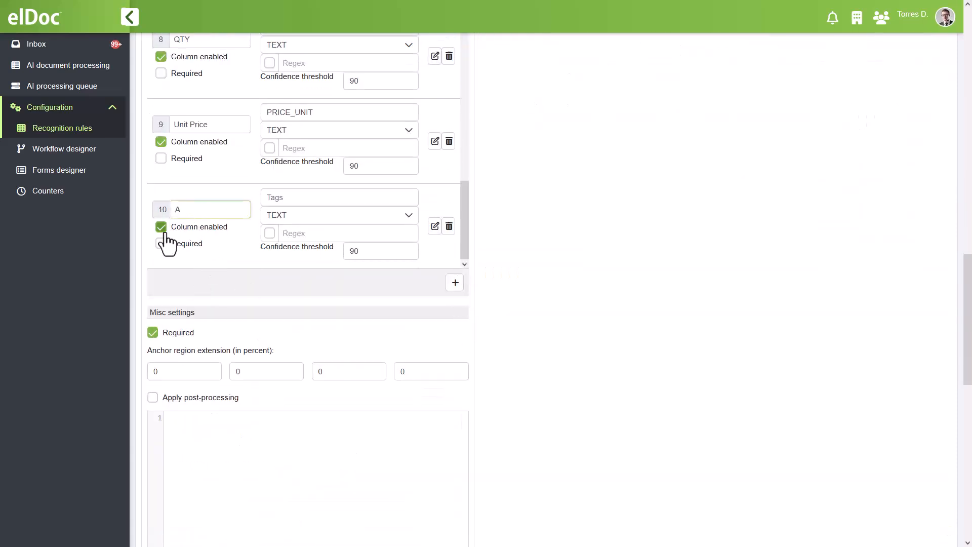
pyautogui.click(273, 202)
pyautogui.click(433, 226)
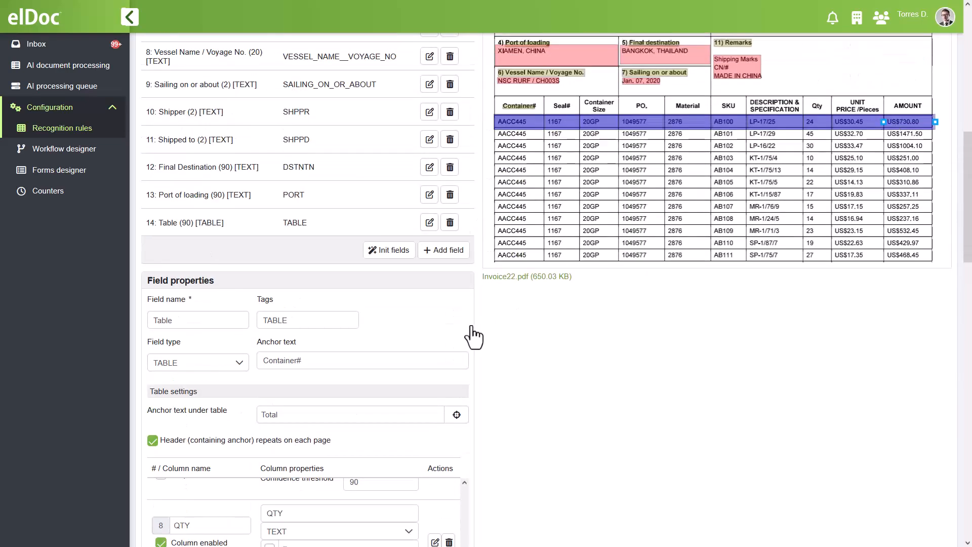
# - Disable the Material, SKU and Description columns and apply the table field's settings
pyautogui.scroll(-5, 488, 333)
pyautogui.moveTo(465, 418); pyautogui.dragTo(465, 238)
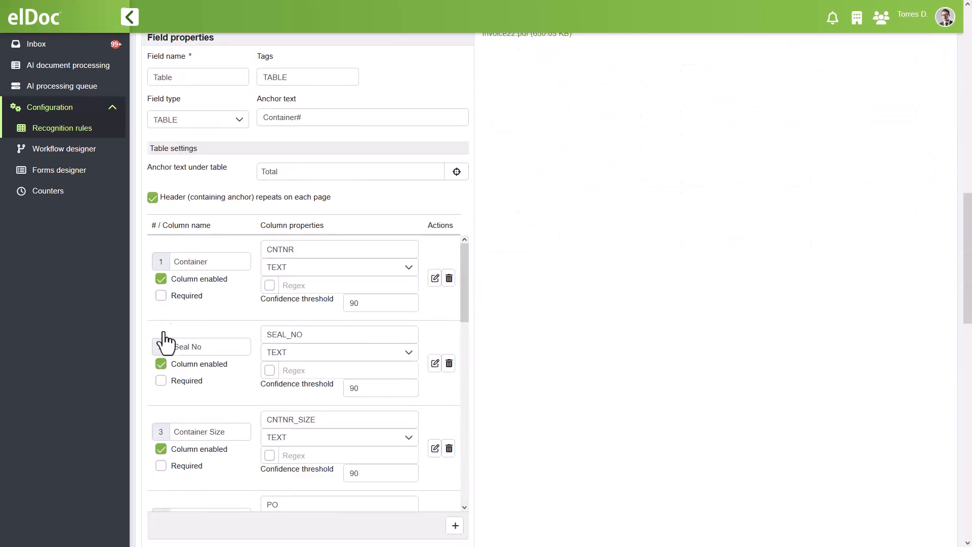
pyautogui.click(161, 279)
pyautogui.click(161, 364)
pyautogui.scroll(-5, 160, 361)
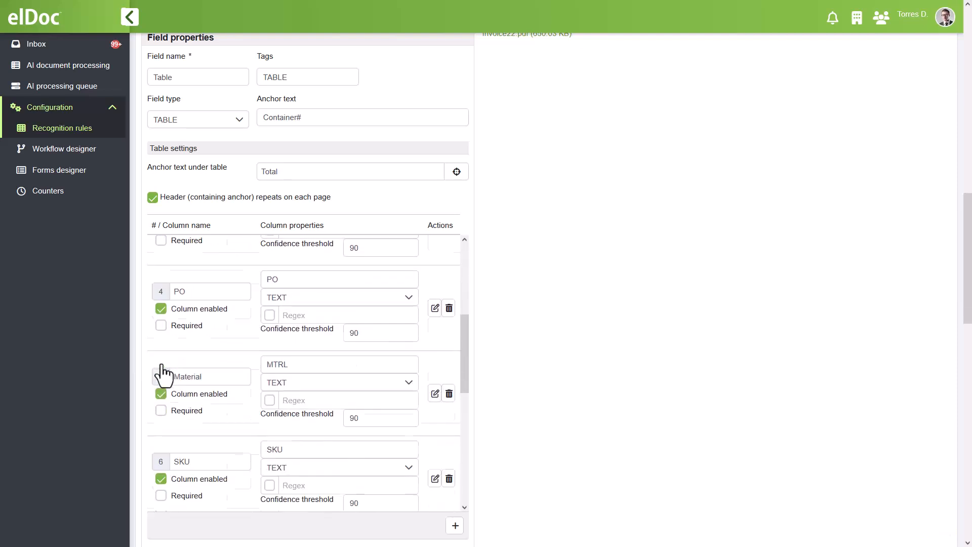
pyautogui.click(161, 360)
pyautogui.click(161, 445)
pyautogui.scroll(-1, 161, 471)
pyautogui.click(161, 479)
pyautogui.scroll(-2, 477, 402)
pyautogui.scroll(-9, 477, 408)
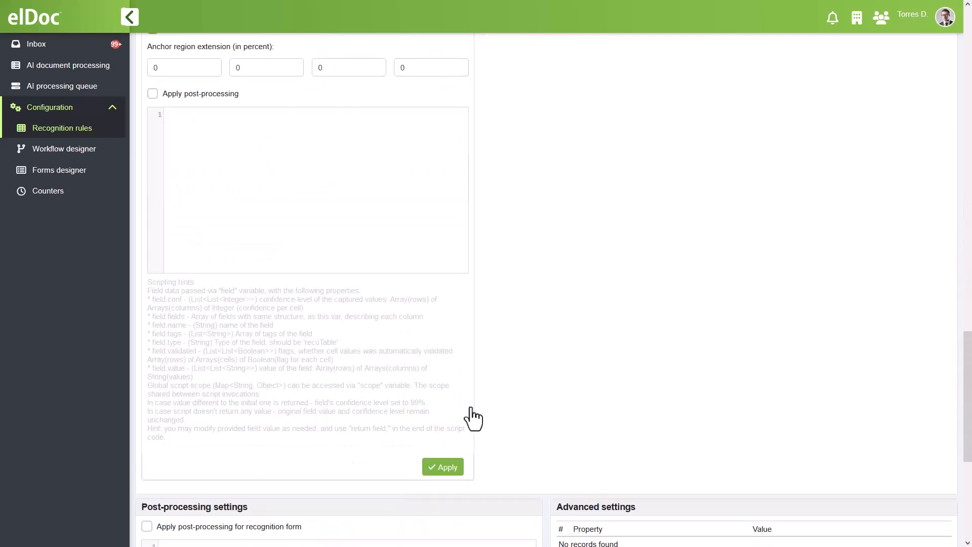
pyautogui.click(435, 473)
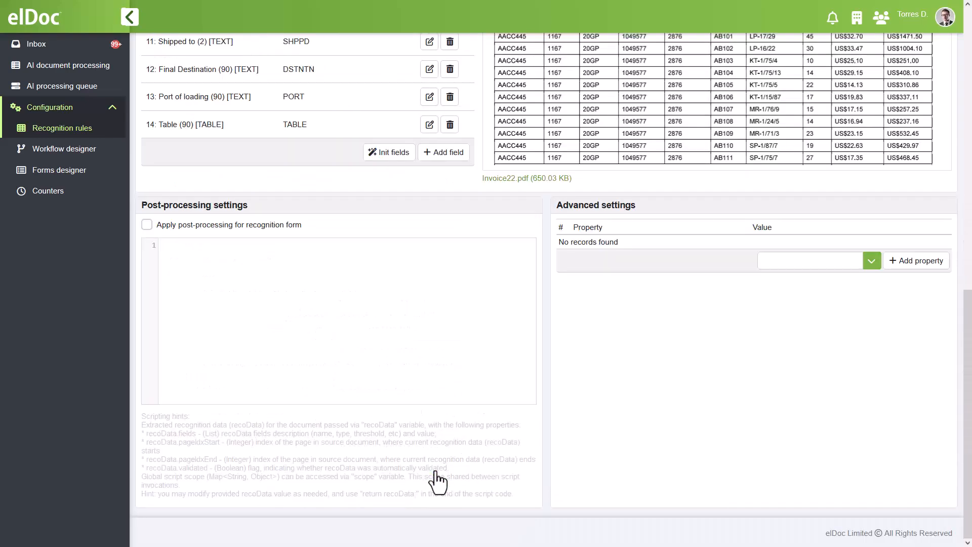
# - Save and activate the Invoice21.pdf recognition form
pyautogui.scroll(10, 434, 475)
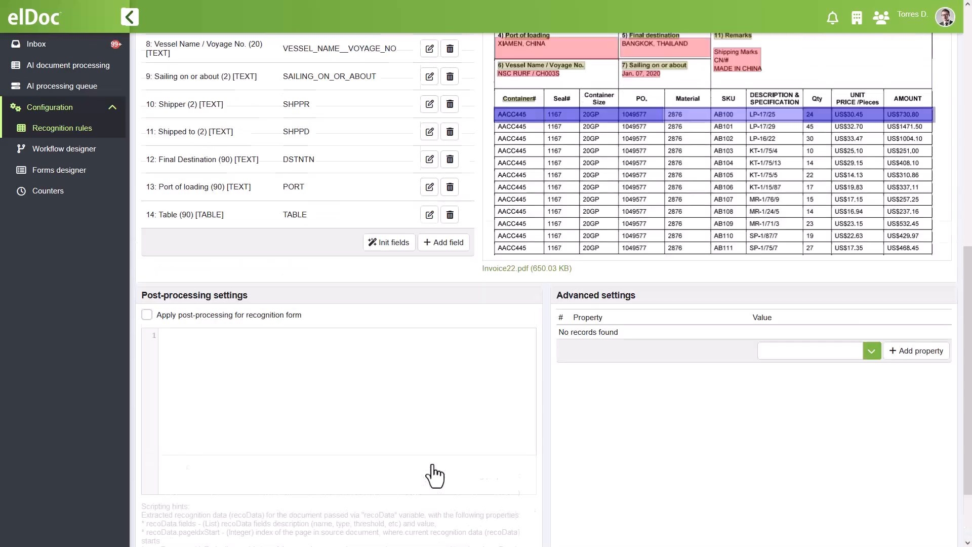
pyautogui.scroll(2, 434, 474)
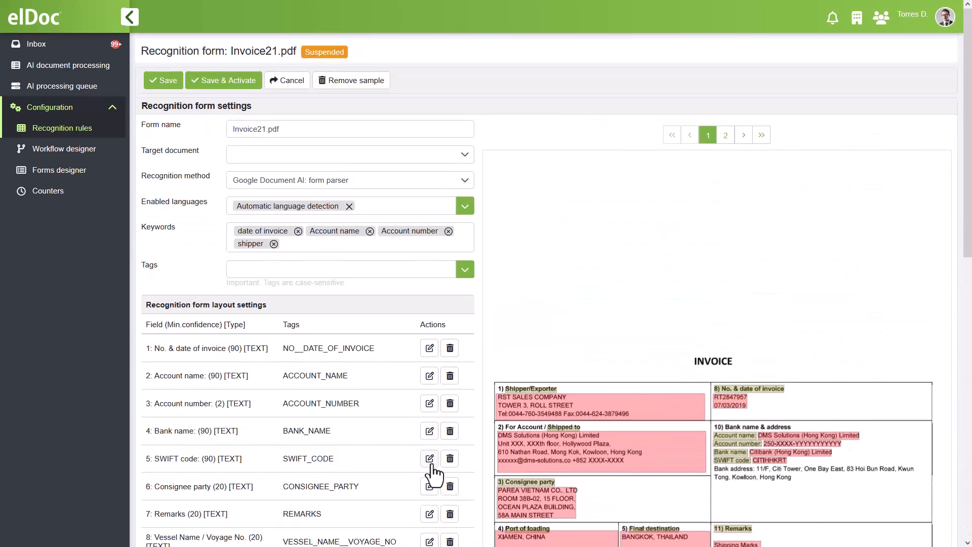
pyautogui.click(232, 85)
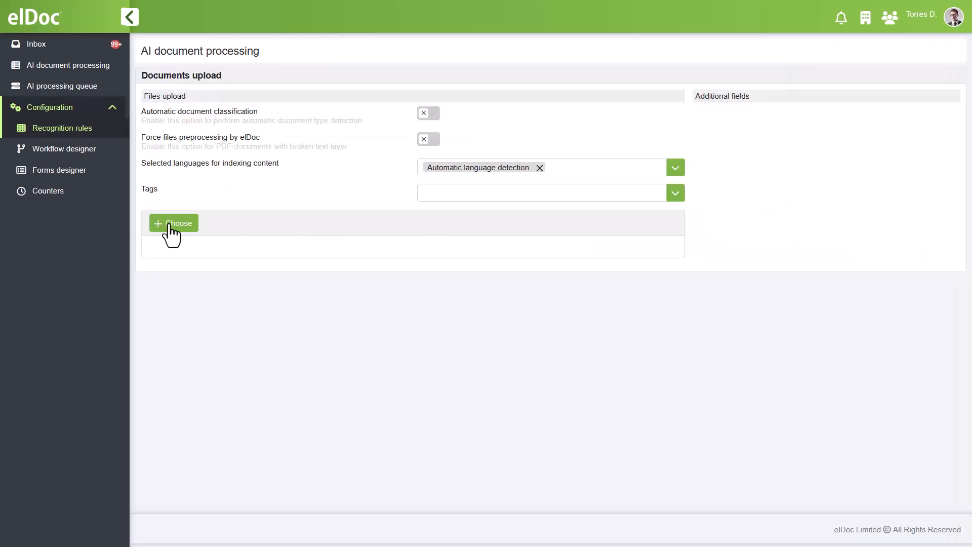
# - Upload Invoice21, Invoice22 and Invoice23 for AI document processing
pyautogui.click(172, 225)
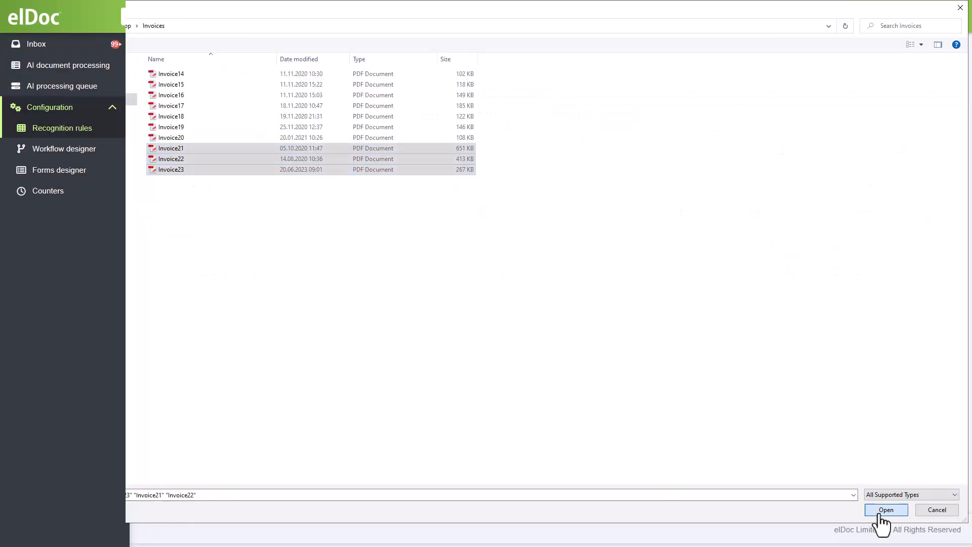
pyautogui.click(879, 517)
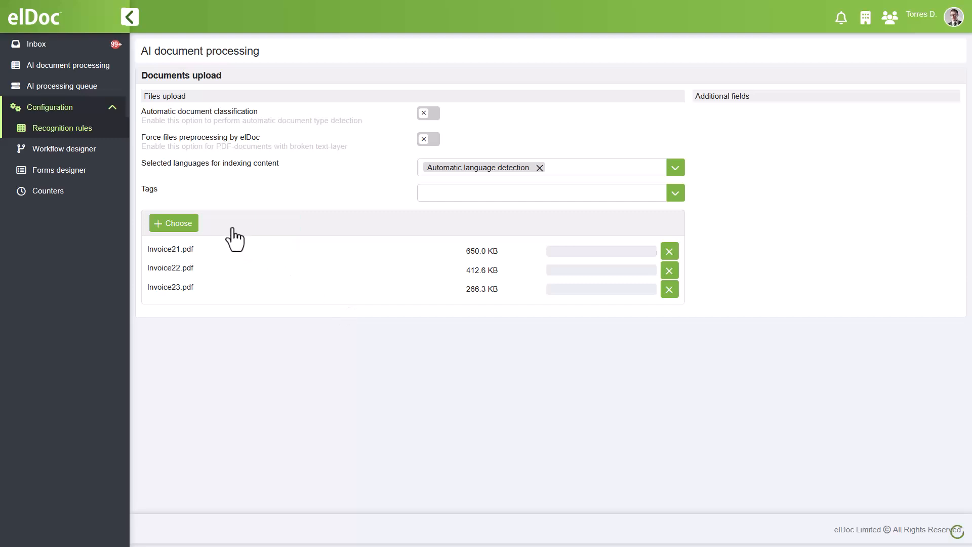
pyautogui.click(229, 224)
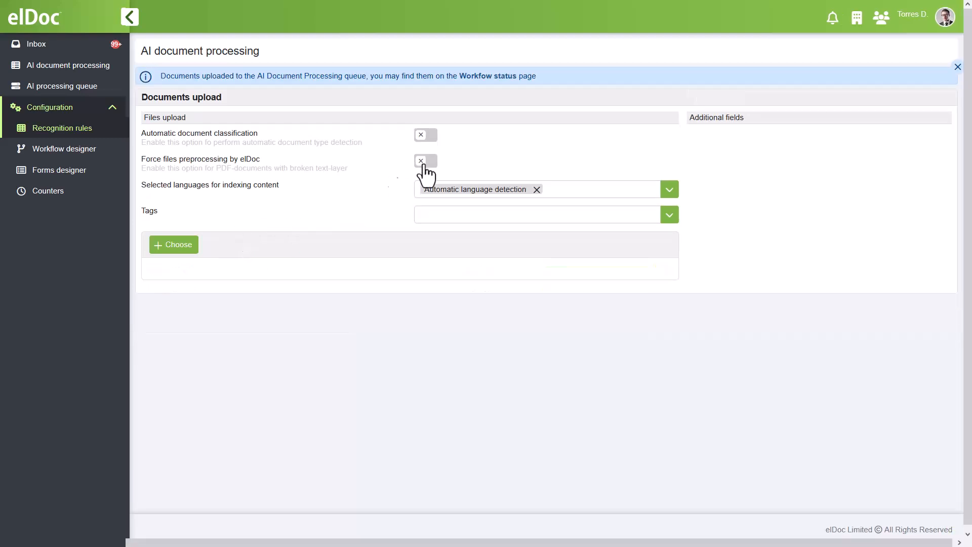
# - Open the processed Invoice21.pdf from the workflow status list and review its page 1 recognition fields and table
pyautogui.click(501, 77)
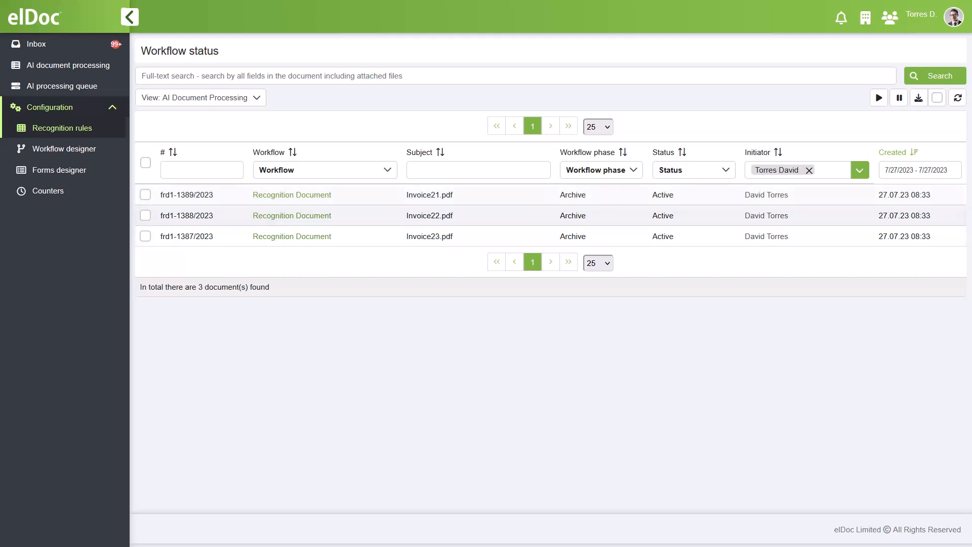
pyautogui.click(291, 194)
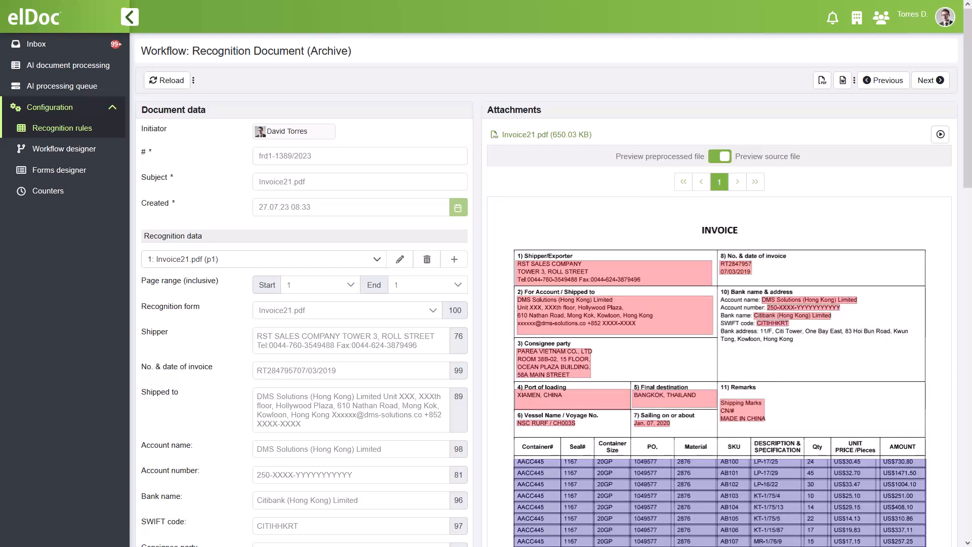
pyautogui.scroll(-5, 552, 289)
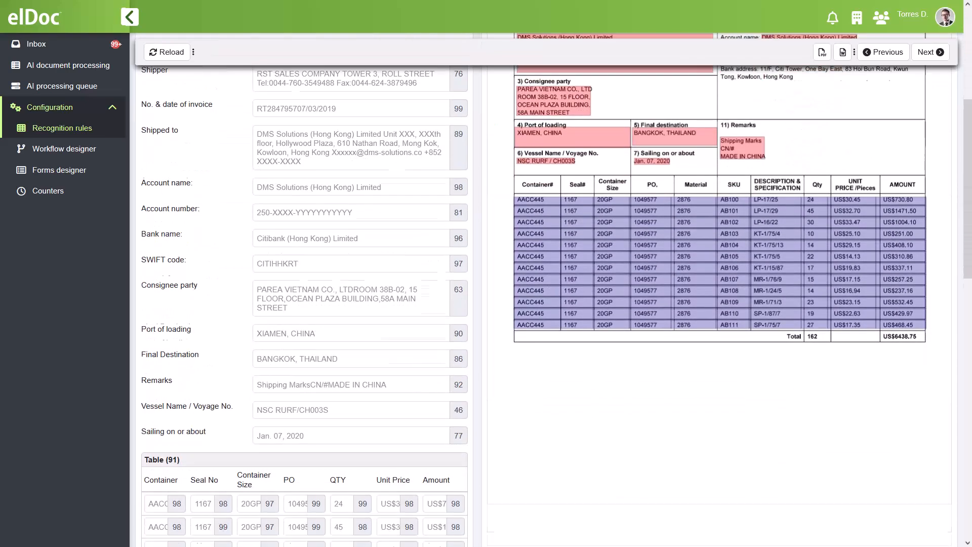
pyautogui.scroll(-6, 552, 289)
pyautogui.scroll(10, 551, 288)
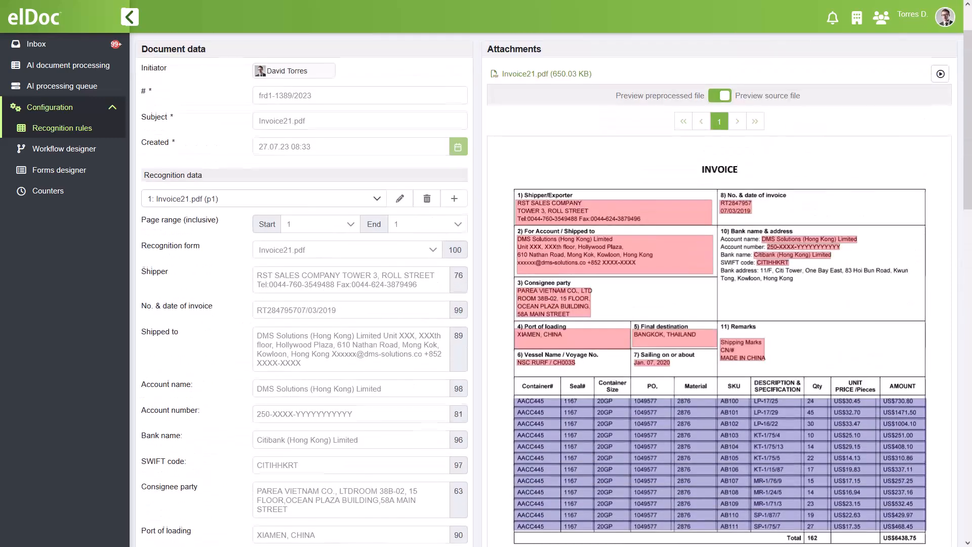
# - Switch to the recognition data for page 2 of Invoice21.pdf and check its fields and table
pyautogui.click(263, 198)
pyautogui.click(217, 236)
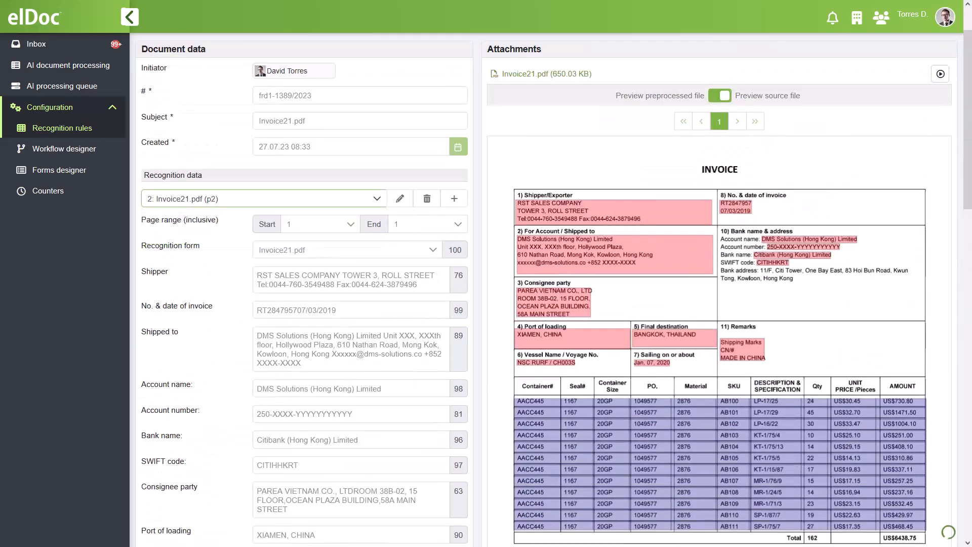
pyautogui.scroll(-4, 552, 288)
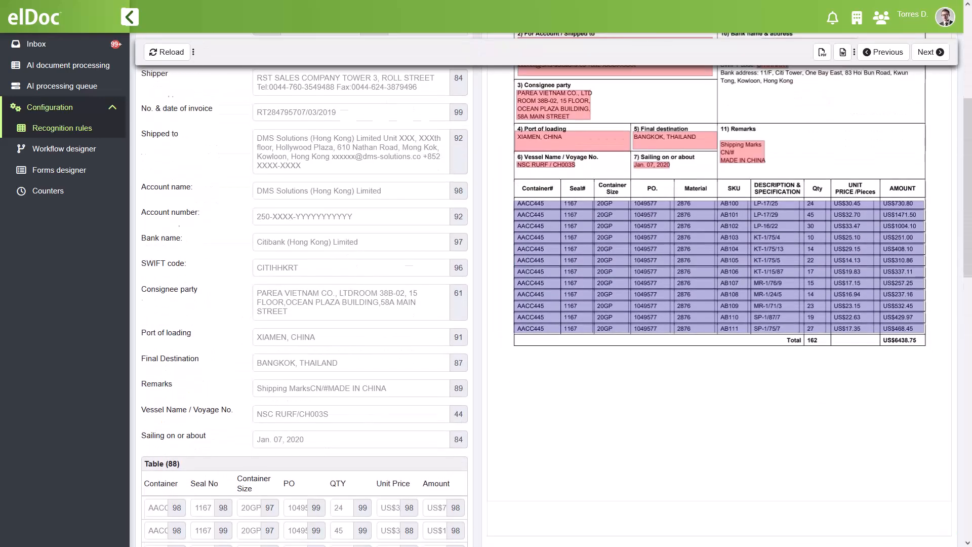
pyautogui.scroll(-4, 552, 289)
pyautogui.scroll(9, 552, 288)
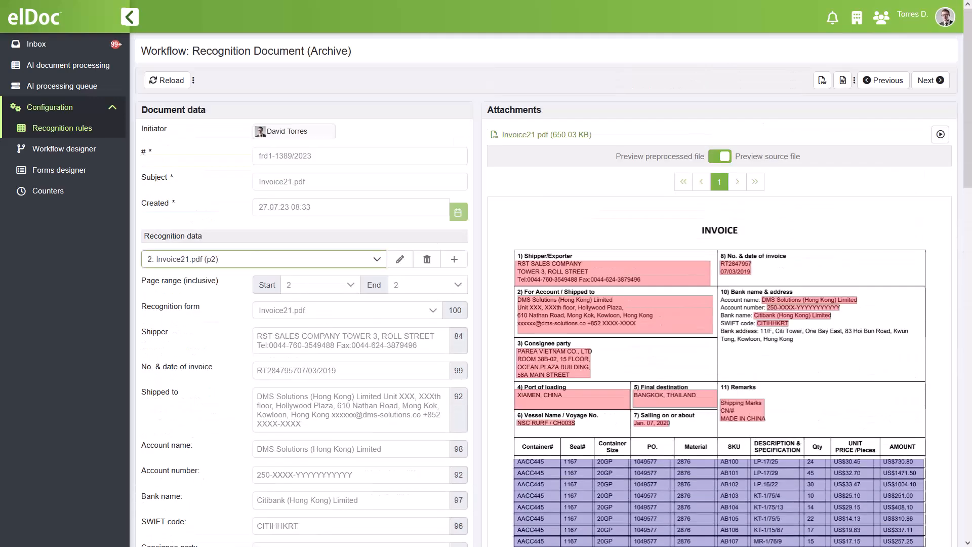
# - Open the processed Invoice22.pdf from the workflow status list and review its two-page recognition data with 25 table rows per page
pyautogui.click(68, 65)
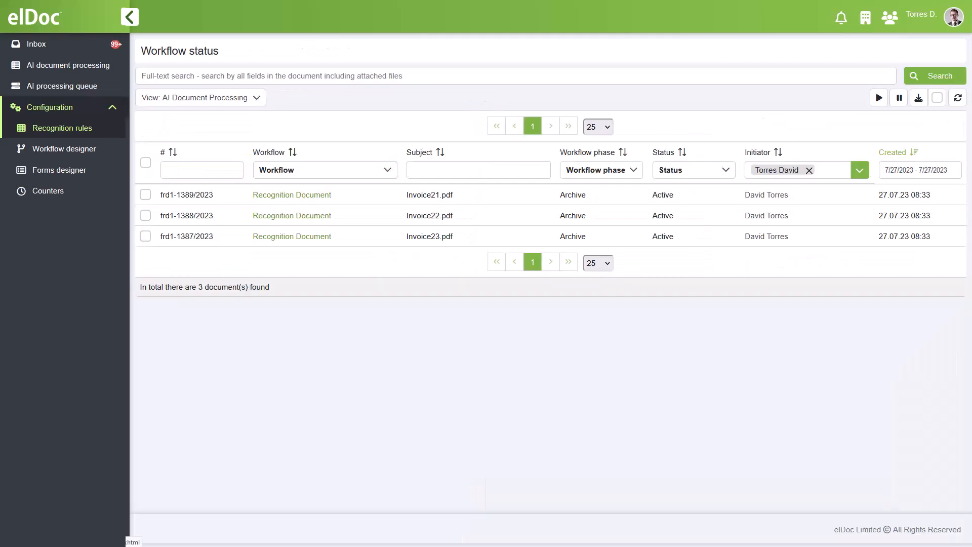
pyautogui.click(292, 215)
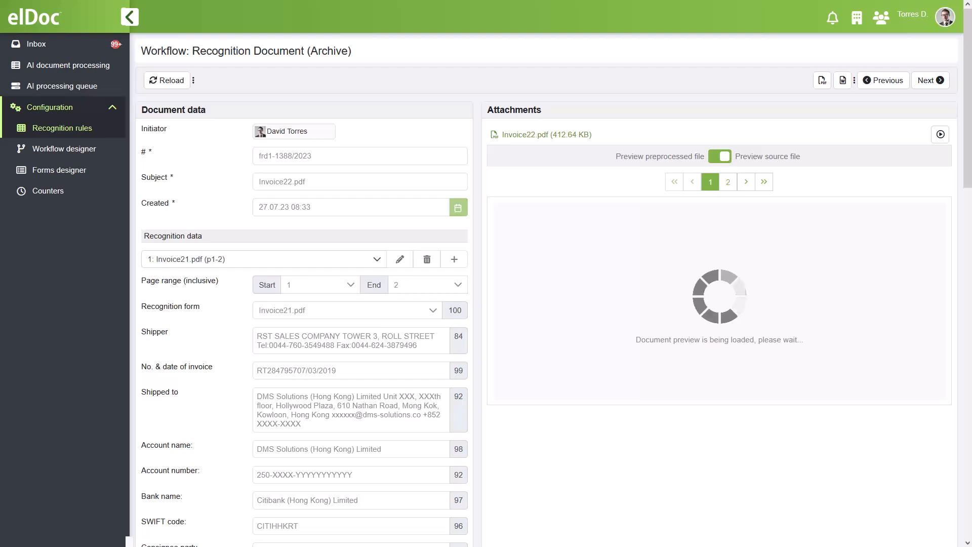
pyautogui.scroll(-12, 552, 288)
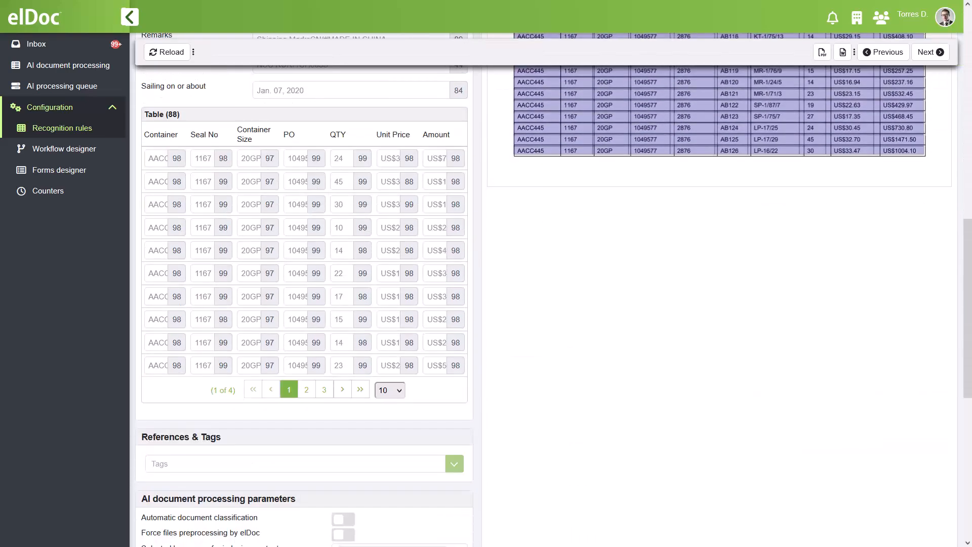
pyautogui.click(390, 390)
pyautogui.click(390, 452)
pyautogui.scroll(-5, 303, 304)
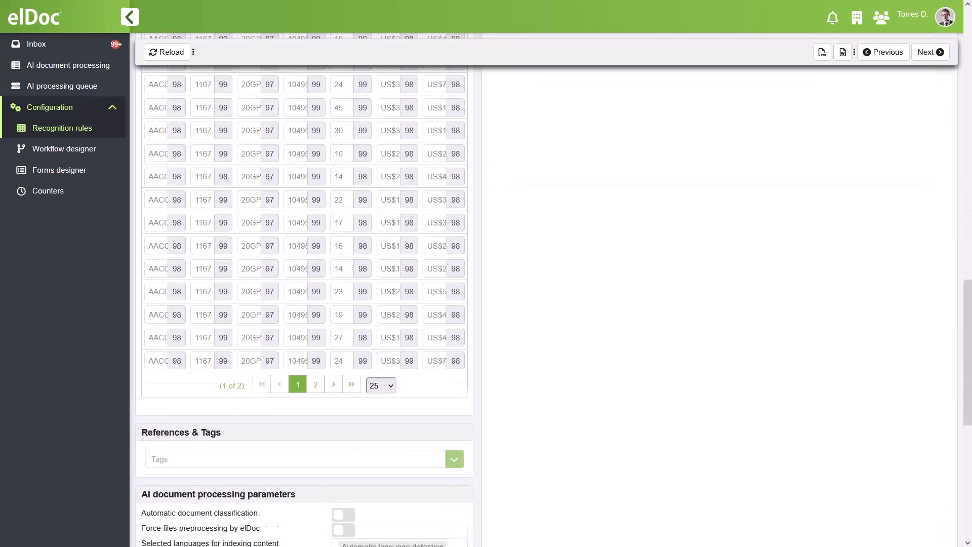
pyautogui.scroll(12, 304, 303)
pyautogui.scroll(6, 552, 289)
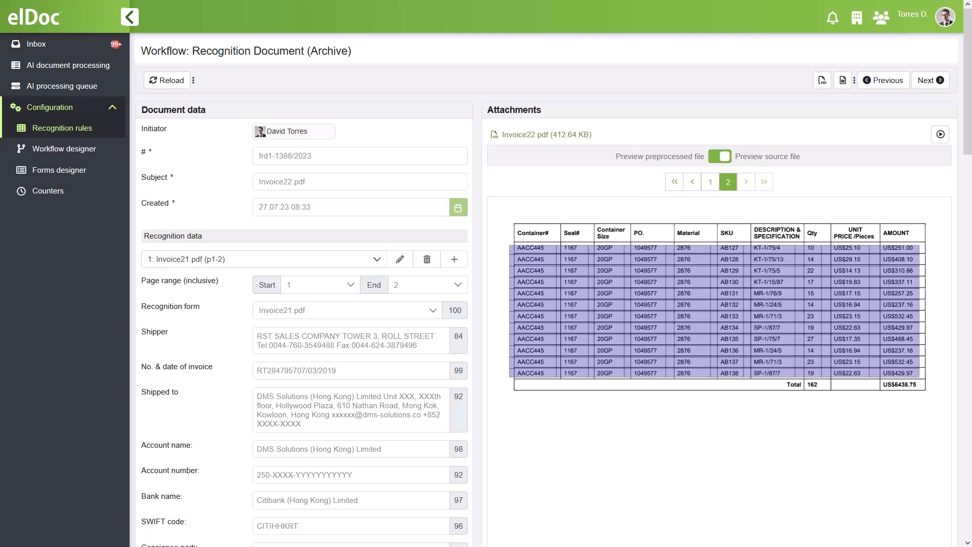
# - Return to the workflow status list, open the processed Invoice23.pdf and review its recognised fields and table
pyautogui.click(68, 66)
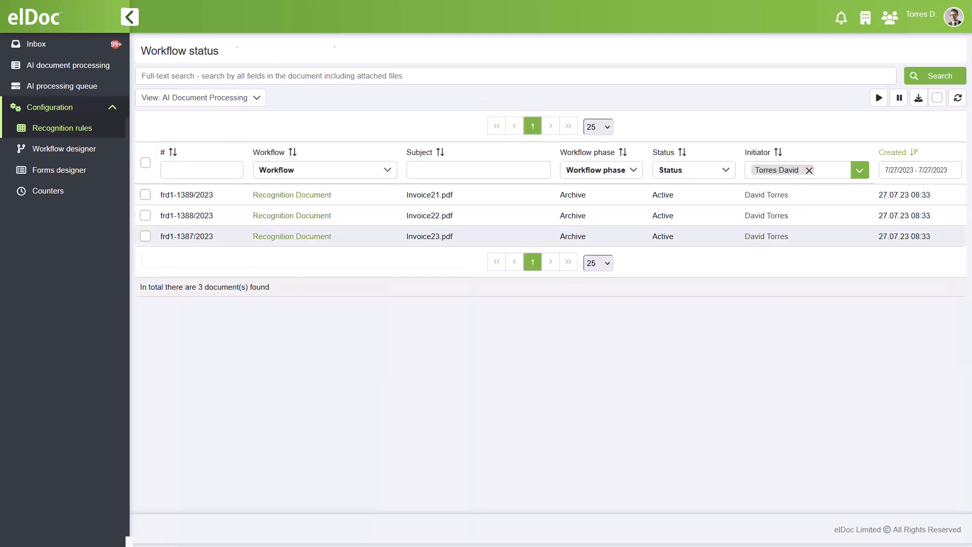
pyautogui.click(291, 194)
pyautogui.scroll(-4, 547, 304)
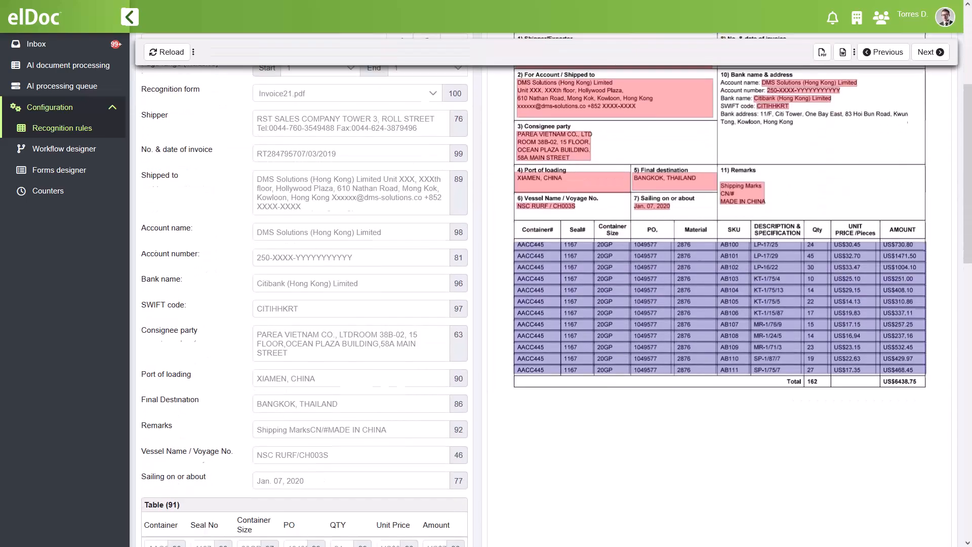
pyautogui.scroll(-7, 546, 304)
pyautogui.scroll(9, 546, 303)
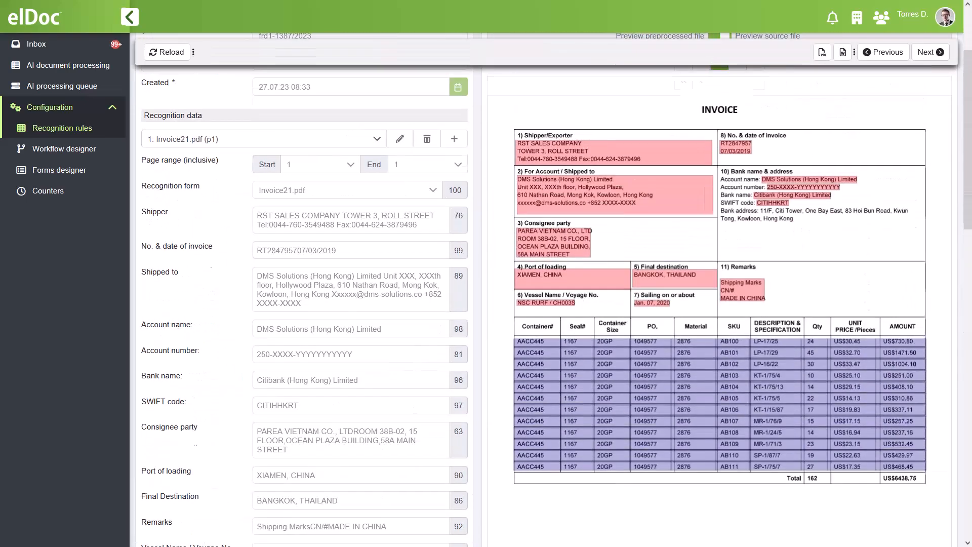